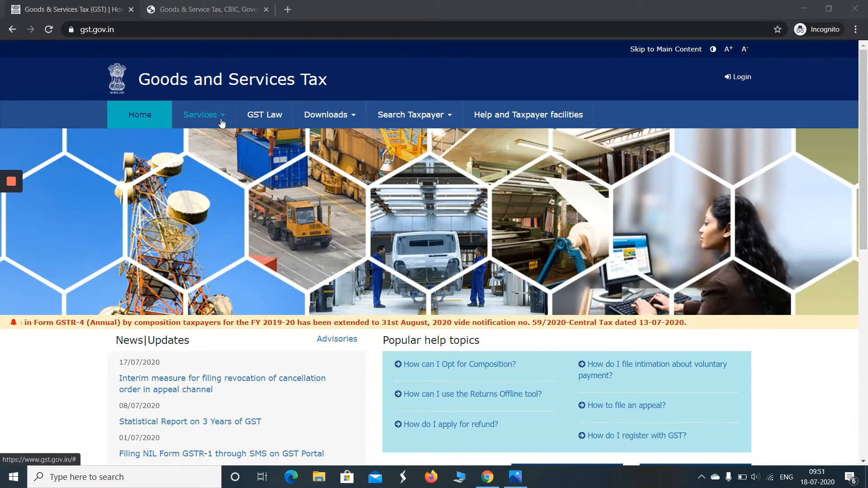
Open the New Registration form from the portal's Services > Registration menu
left_click(203, 115)
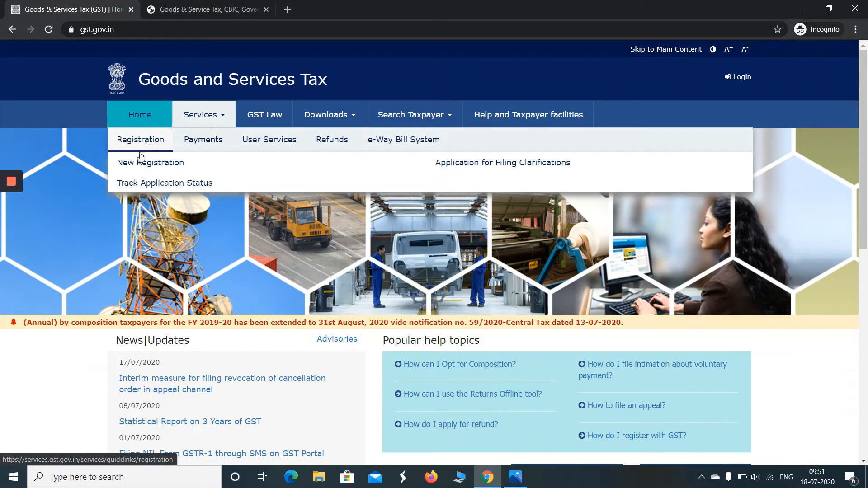
left_click(138, 163)
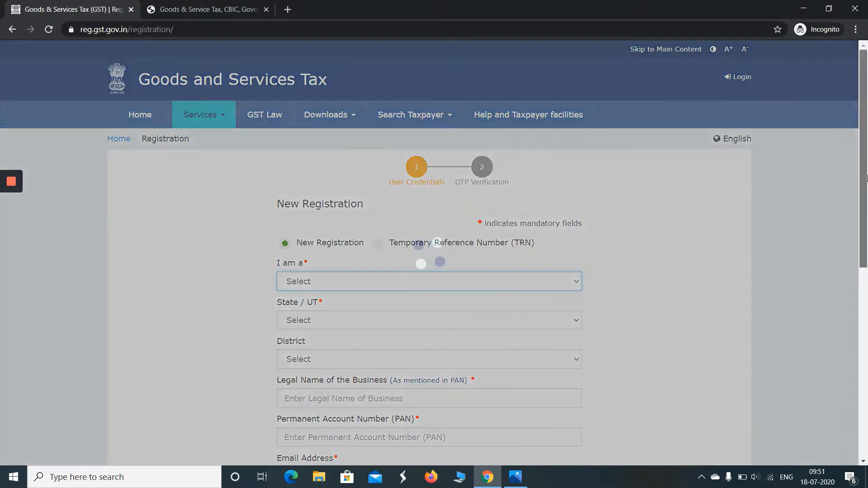
left_click_drag(866, 171, 867, 251)
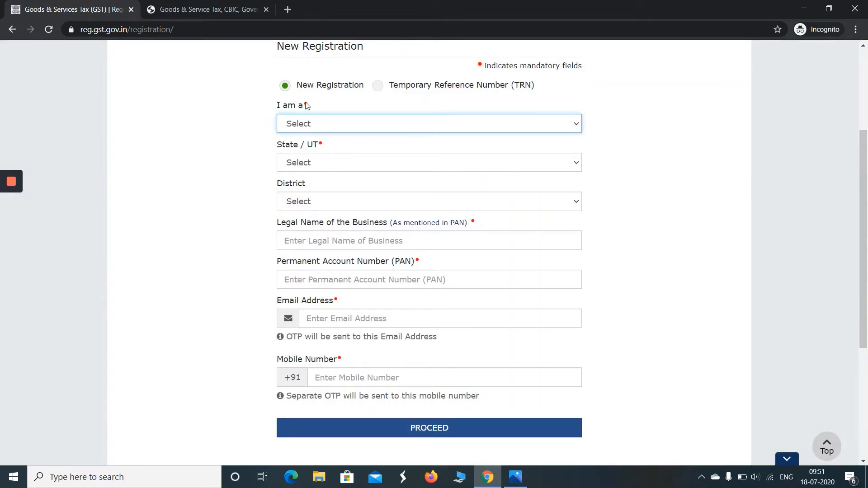
Register as a Taxpayer in Delhi, district North West Delhi, correcting an initial Haryana choice
left_click(323, 130)
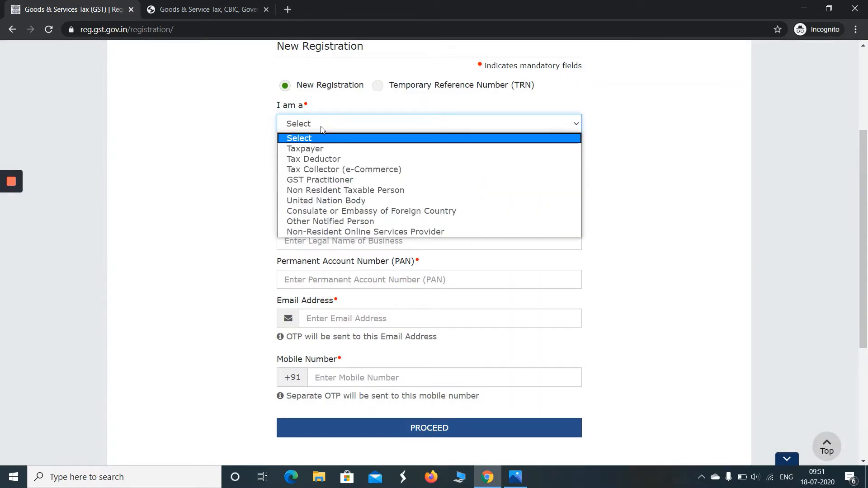
left_click(315, 152)
left_click(331, 169)
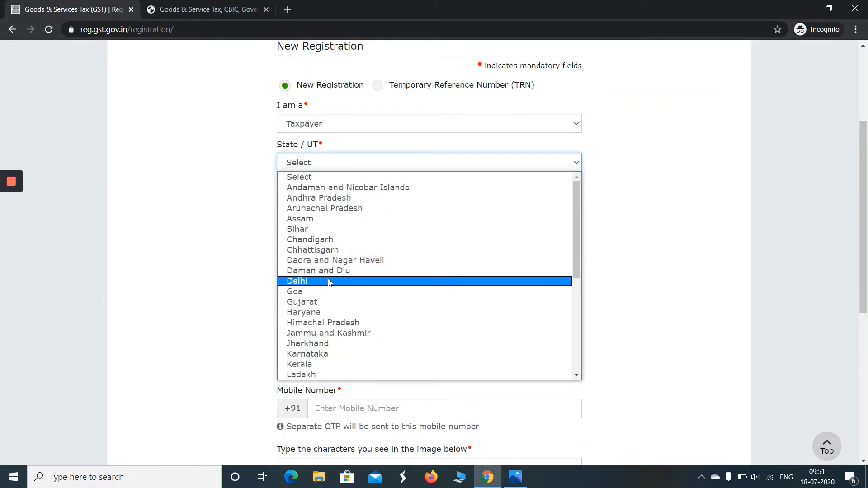
left_click(319, 316)
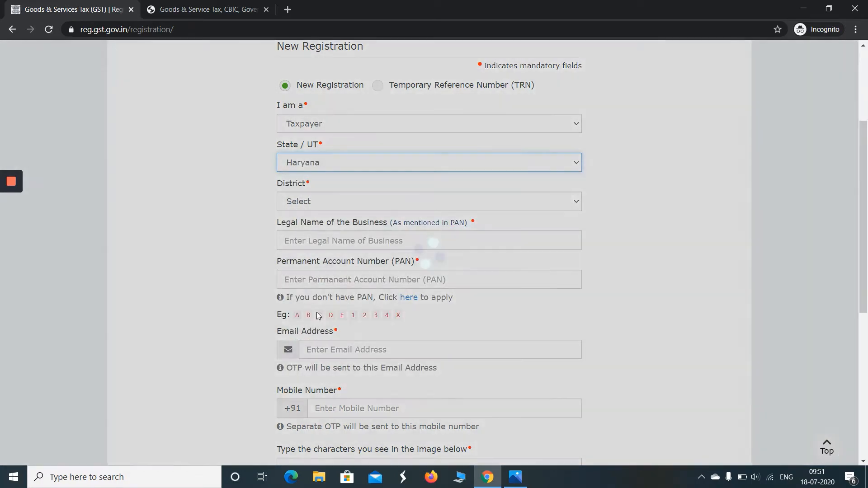
left_click(370, 205)
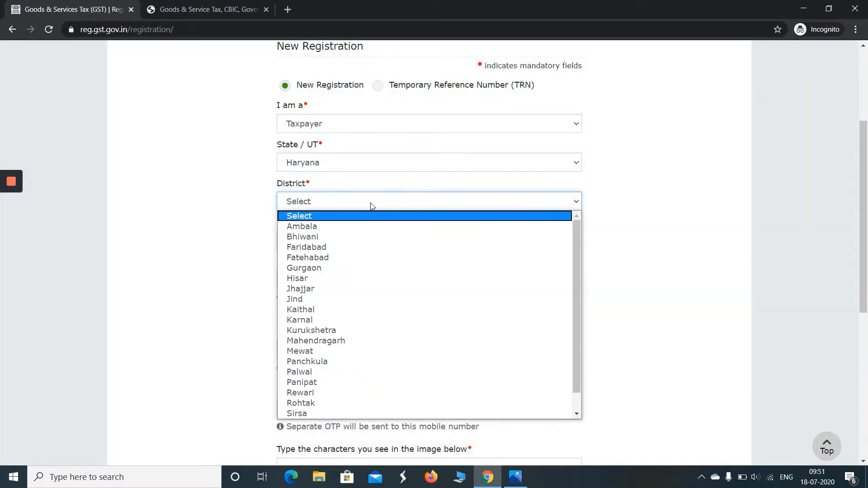
left_click(360, 171)
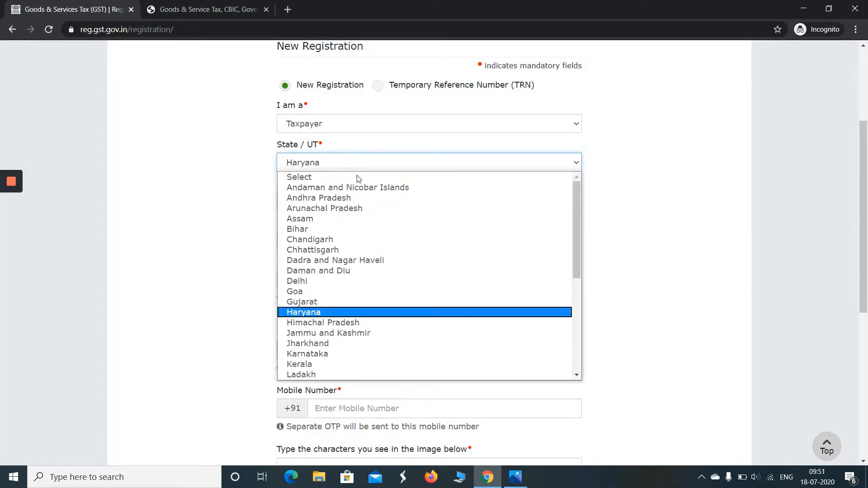
left_click(338, 281)
left_click(351, 205)
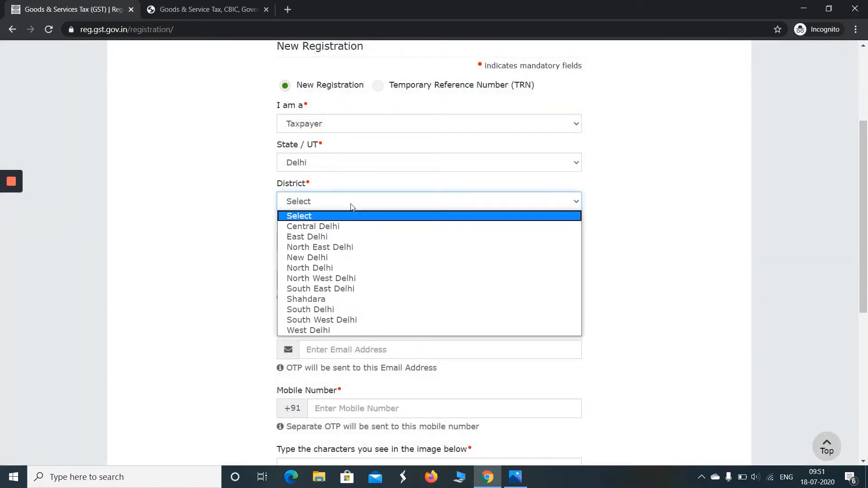
left_click(355, 278)
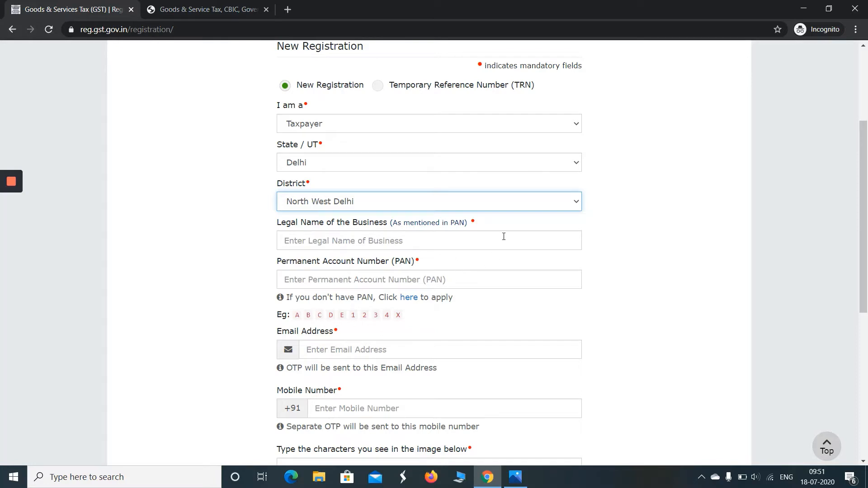
left_click(506, 203)
Enter the business's legal name and its PAN, completing the PAN's last character
left_click(507, 203)
left_click(399, 246)
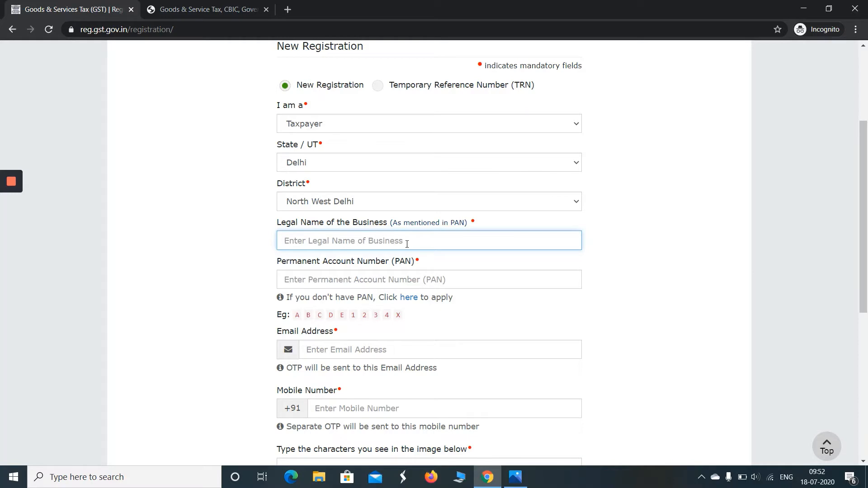
type("koma")
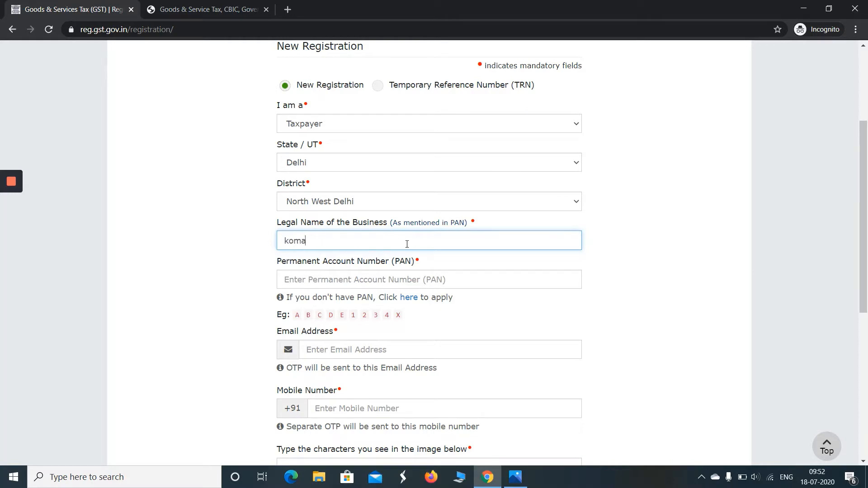
type("l")
left_click(341, 279)
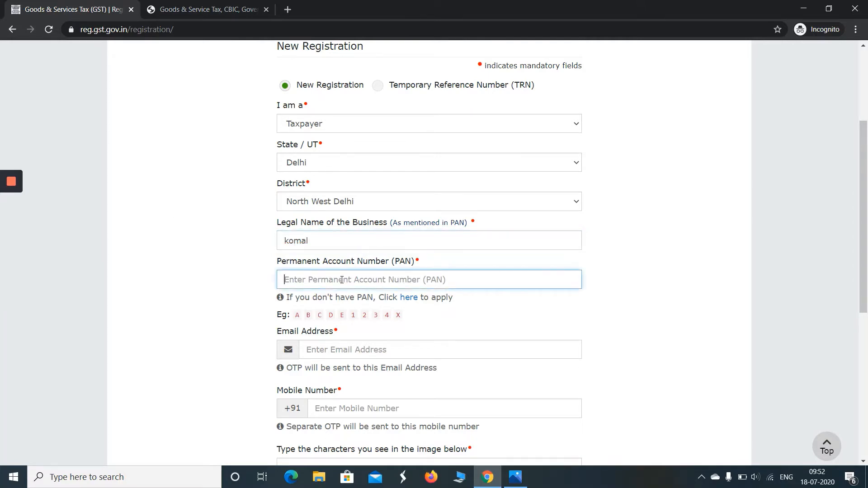
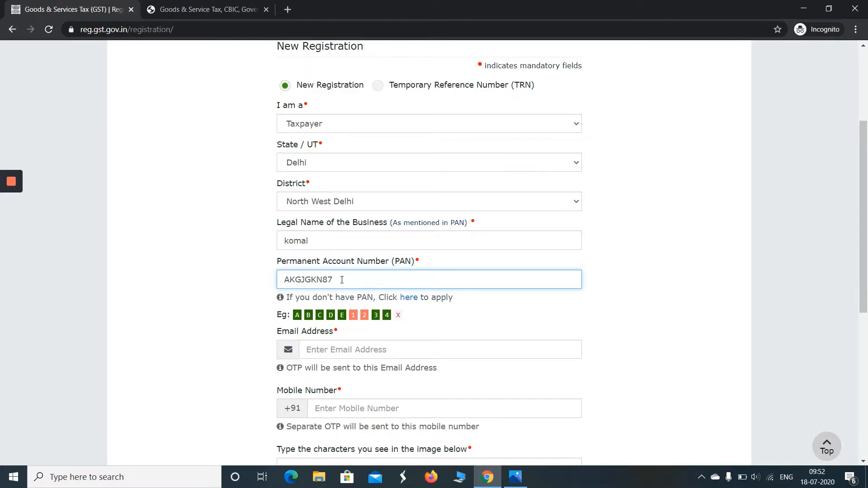
double_click(341, 280)
type("9")
Fill in the contact e-mail address and the mobile number
left_click_drag(864, 208, 865, 254)
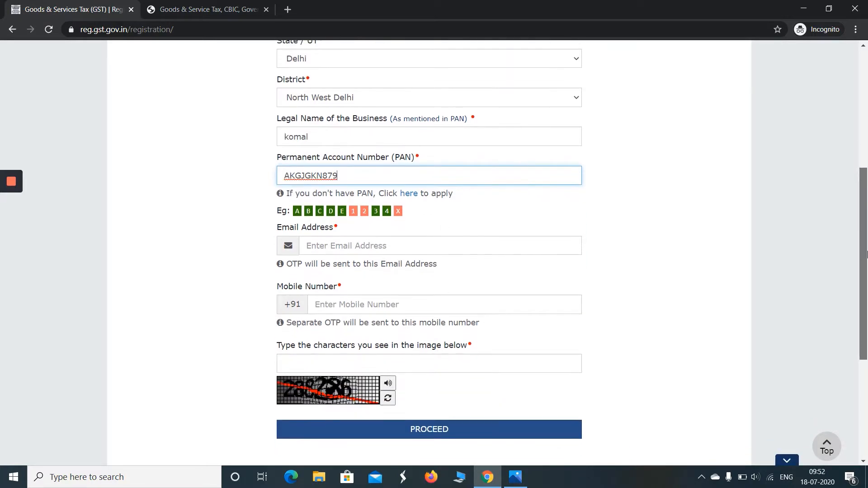
left_click(385, 247)
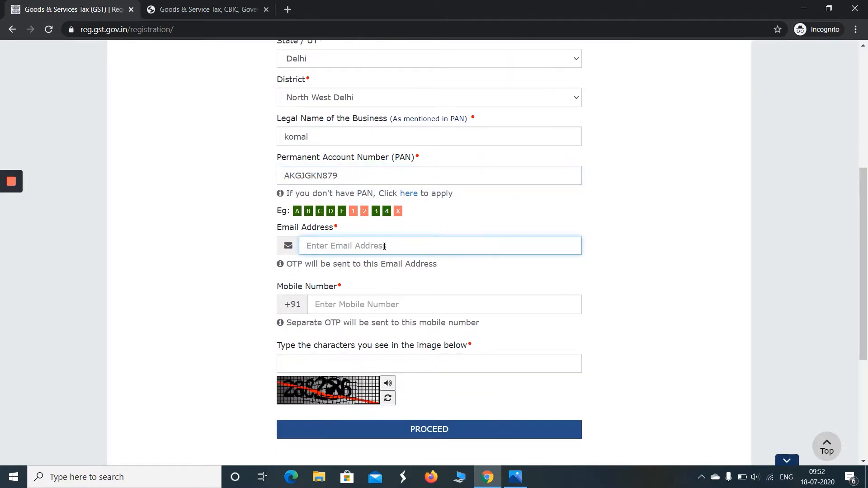
left_click(376, 310)
type("987")
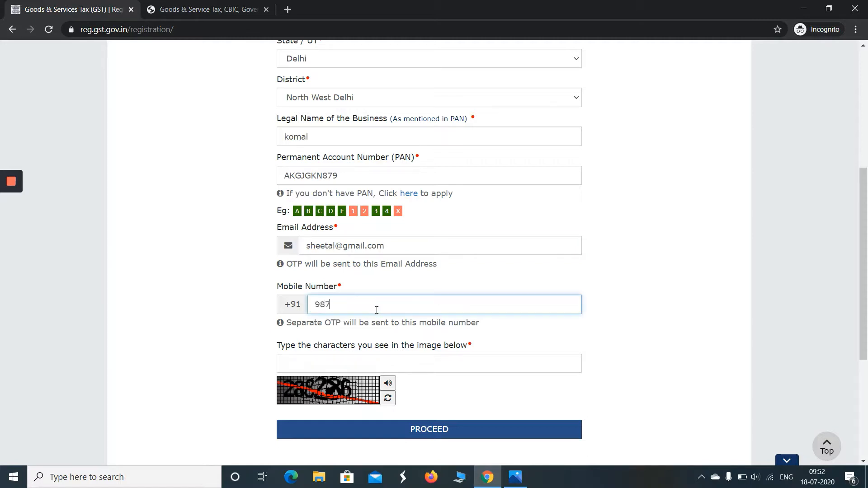
type("6543210")
left_click(407, 359)
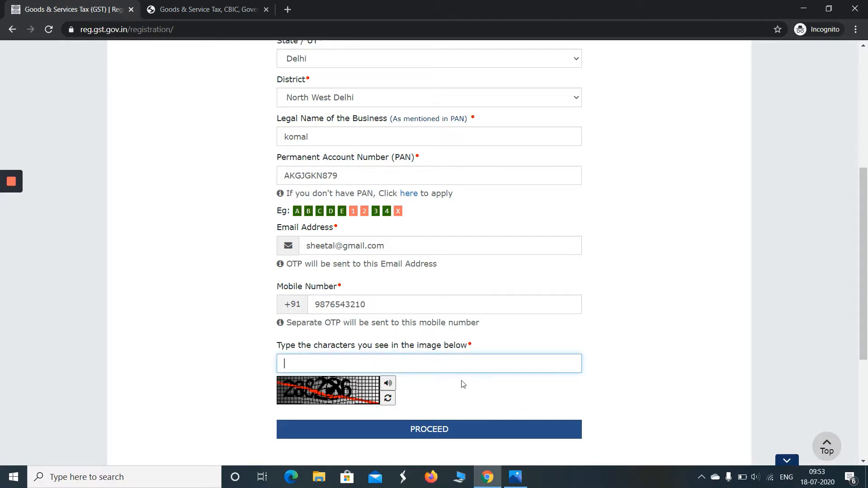
Enter the captcha characters and submit Part A to reach the Verify OTP page
type("288286")
scroll(865, 235, "up", 3)
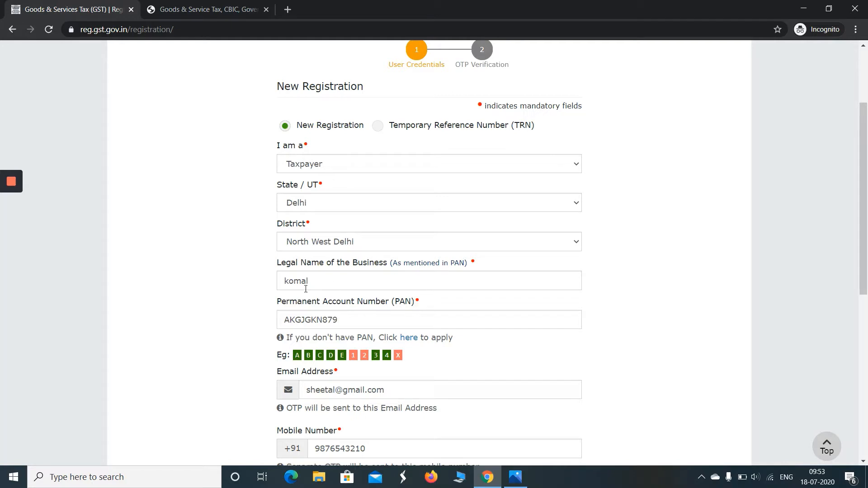
scroll(867, 249, "down", 3)
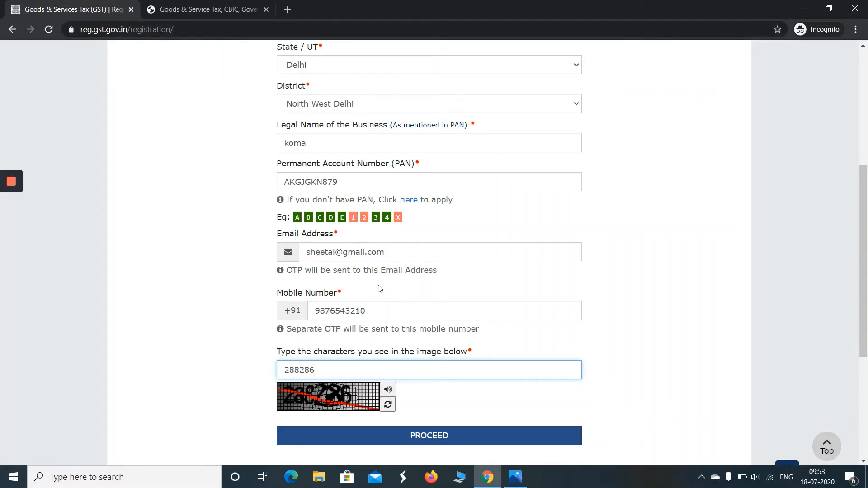
key("Return")
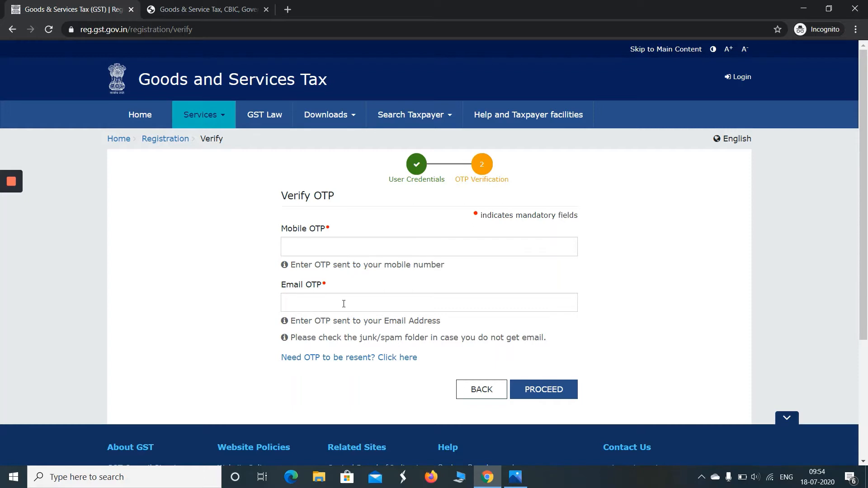
Submit the mobile and e-mail OTPs, which returns an 'Email OTP is invalid' error
left_click(371, 243)
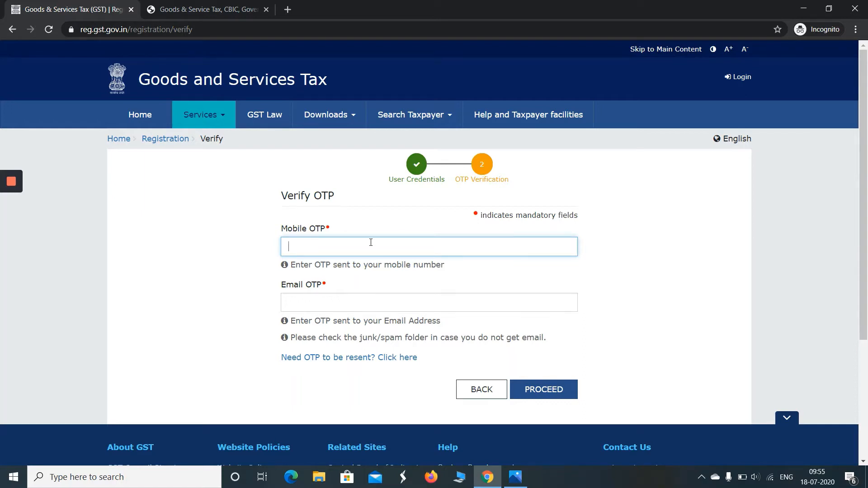
type("••••••")
left_click(351, 311)
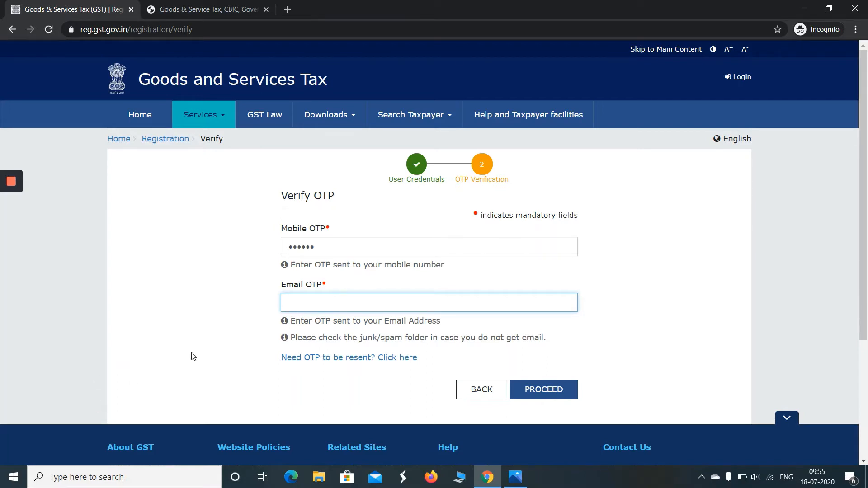
type("111111")
left_click(537, 395)
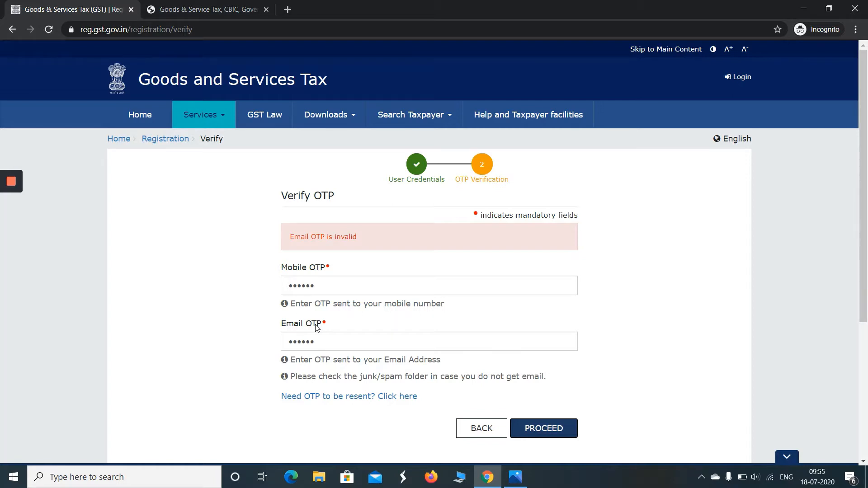
Retype the e-mail and mobile OTPs and resubmit; both are reported invalid
left_click_drag(324, 345, 260, 348)
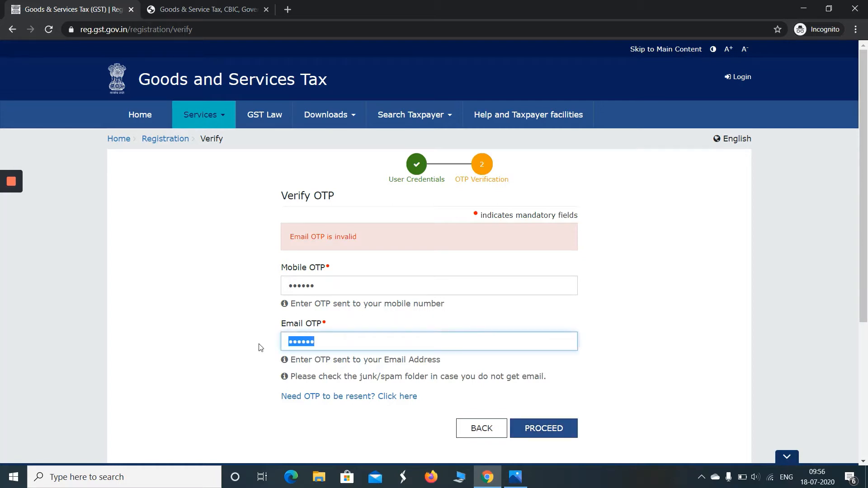
type("••••••")
left_click_drag(316, 278, 262, 288)
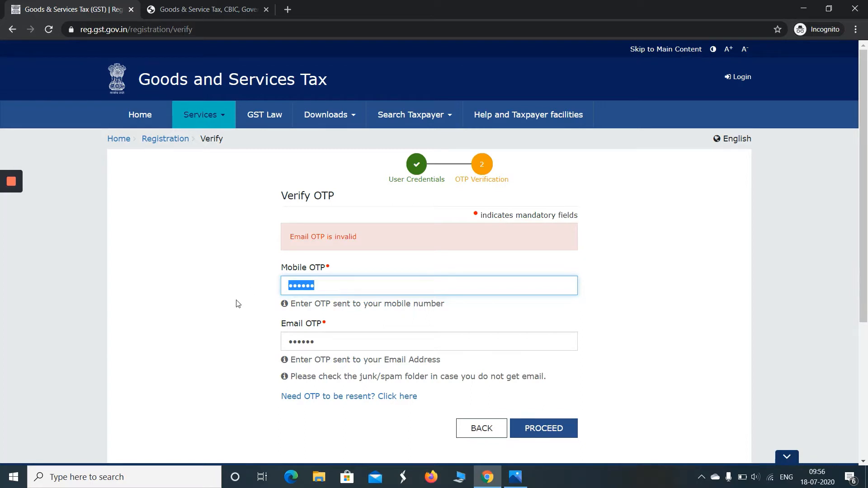
type("123456")
left_click(546, 429)
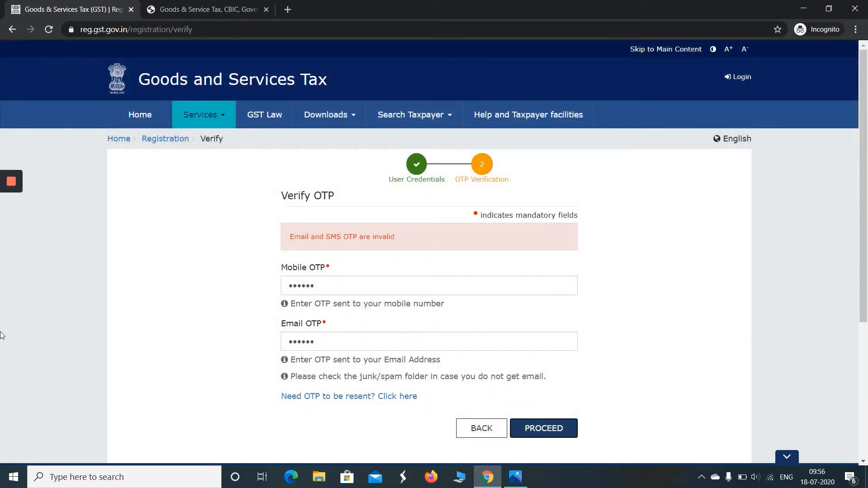
Screenshot the TRN confirmation and continue to Part B using the TRN option
left_click(11, 228)
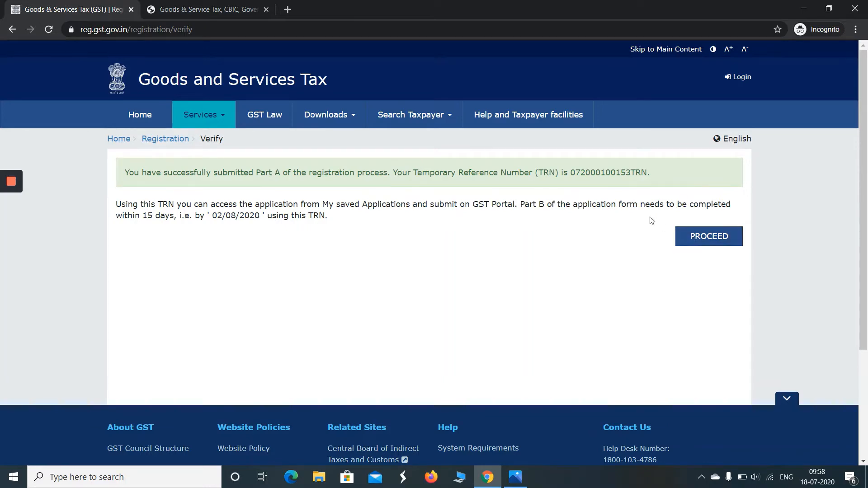
key("Print")
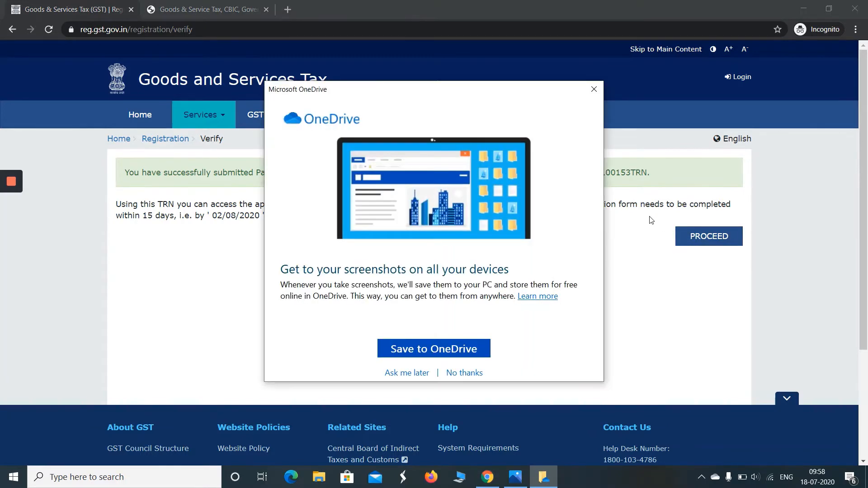
left_click(594, 90)
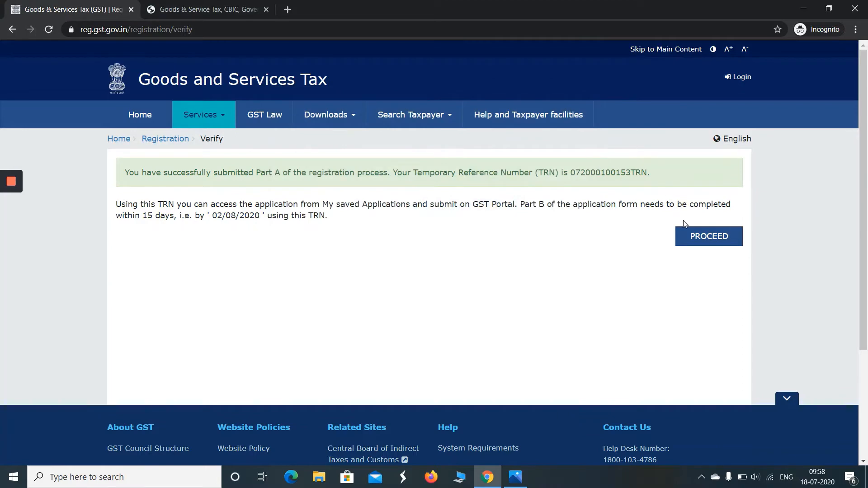
left_click(695, 237)
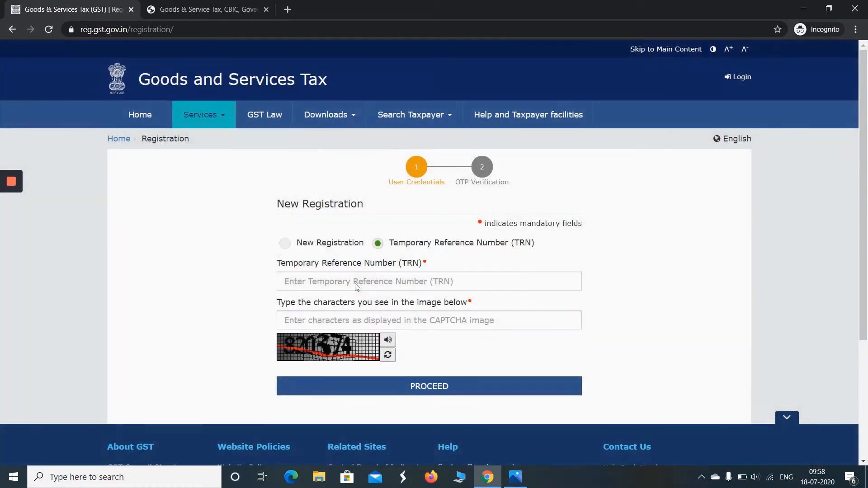
Enter the issued TRN and the captcha, then proceed to OTP verification
left_click(356, 283)
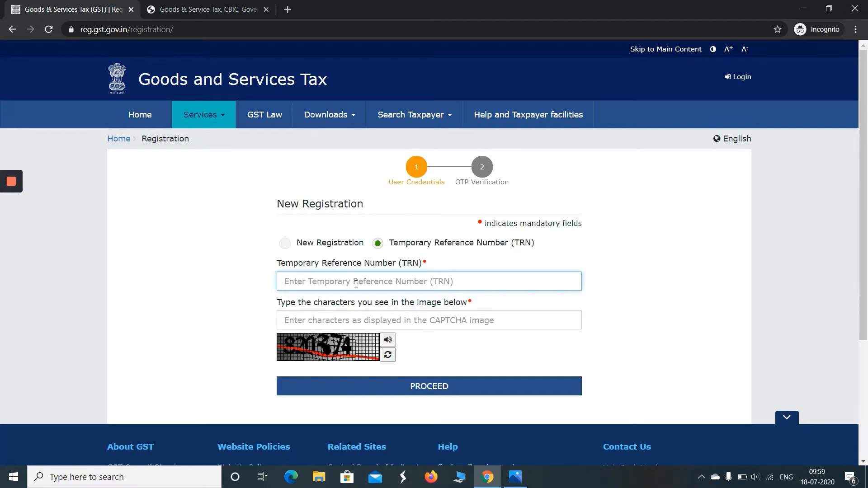
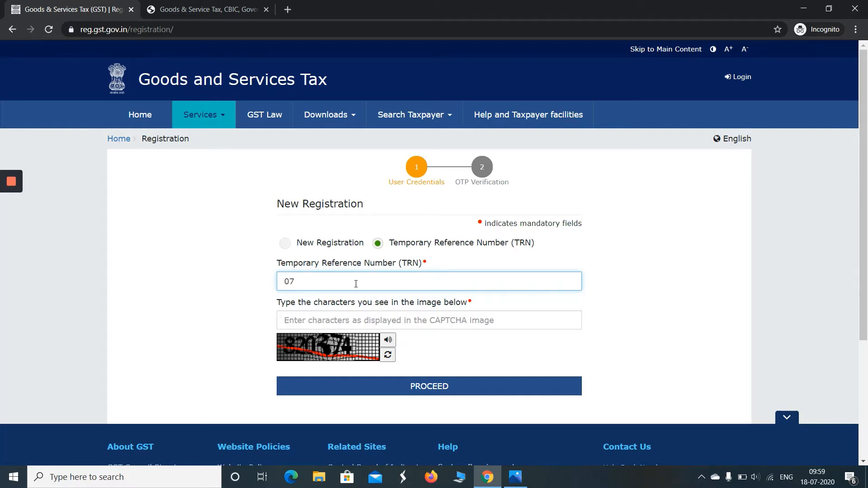
key("Tab")
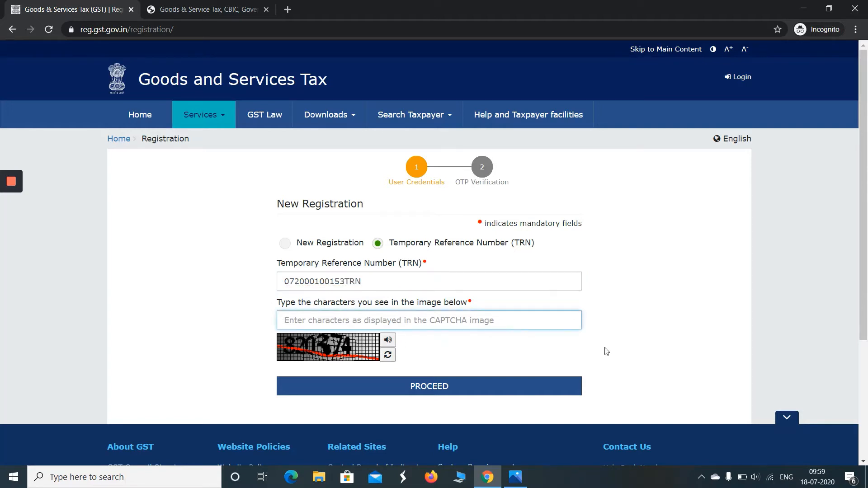
type("820")
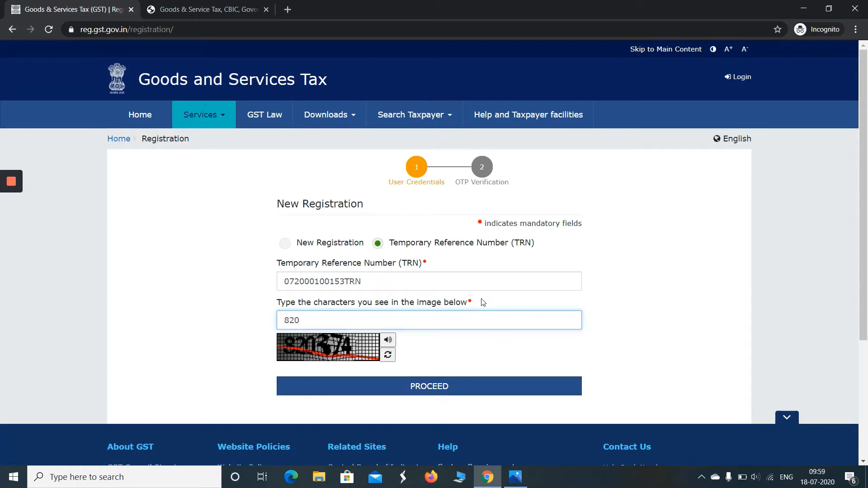
type("374")
left_click(452, 390)
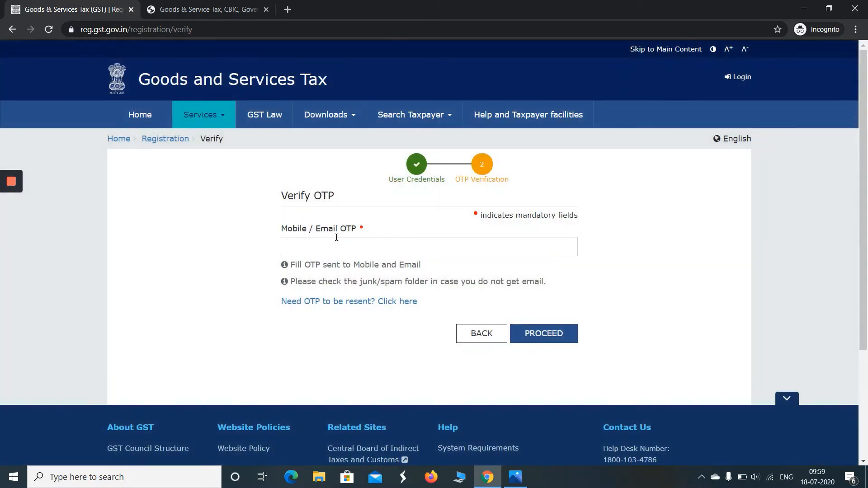
Enter the OTP to log in and reach the dashboard listing the Draft REG-01 application
left_click(333, 247)
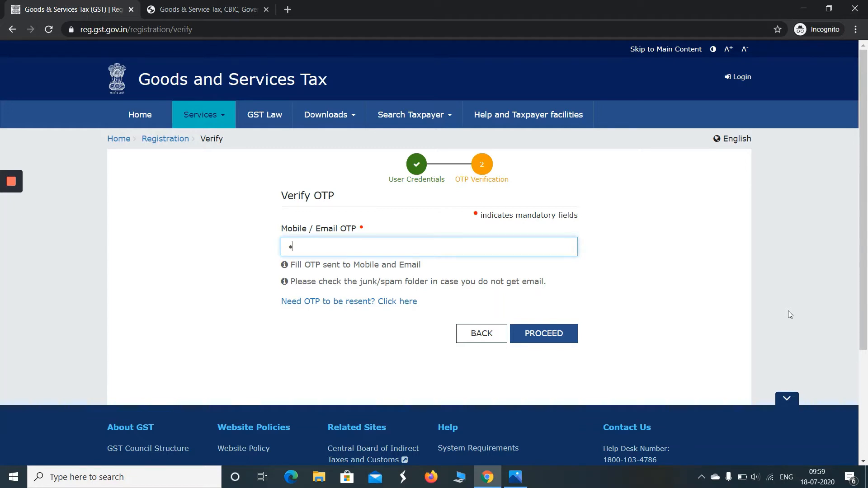
type("•••")
left_click(541, 338)
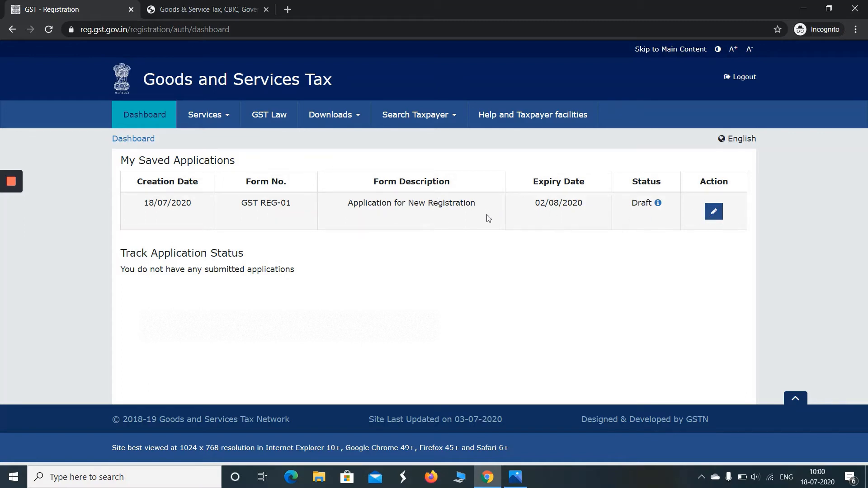
Open the Draft REG-01 application for editing and enter the trade name FASHION WORLD
left_click(713, 212)
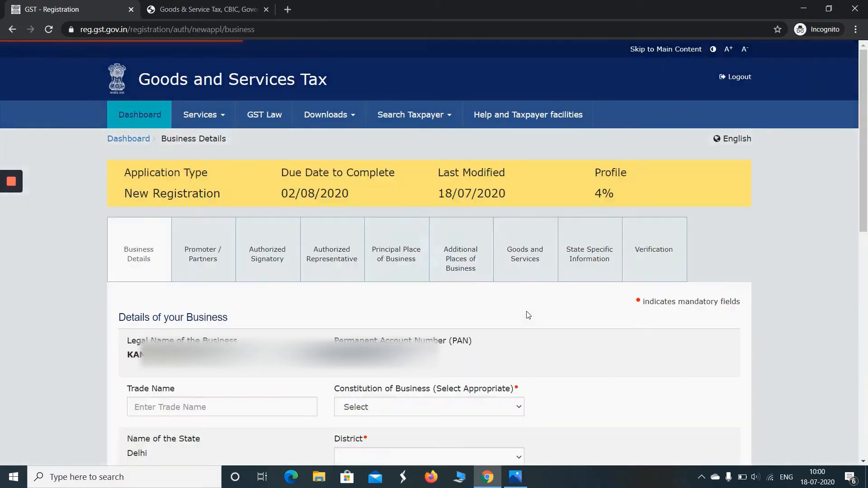
left_click_drag(865, 174, 867, 322)
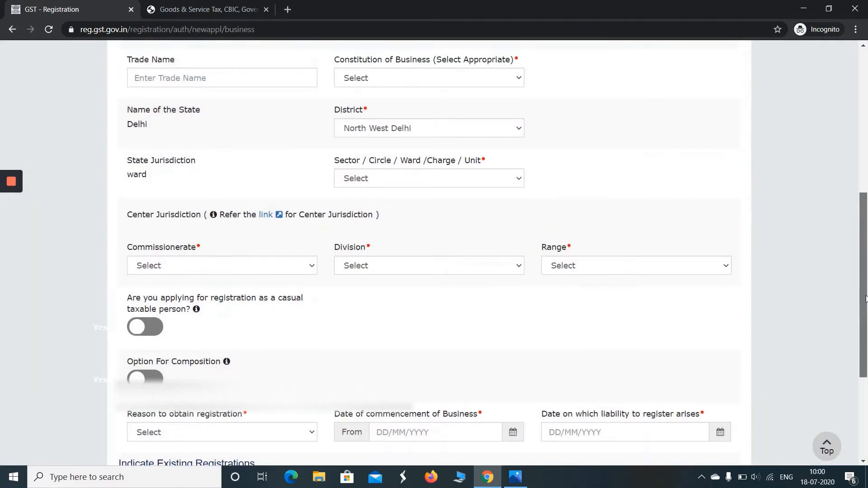
left_click(190, 79)
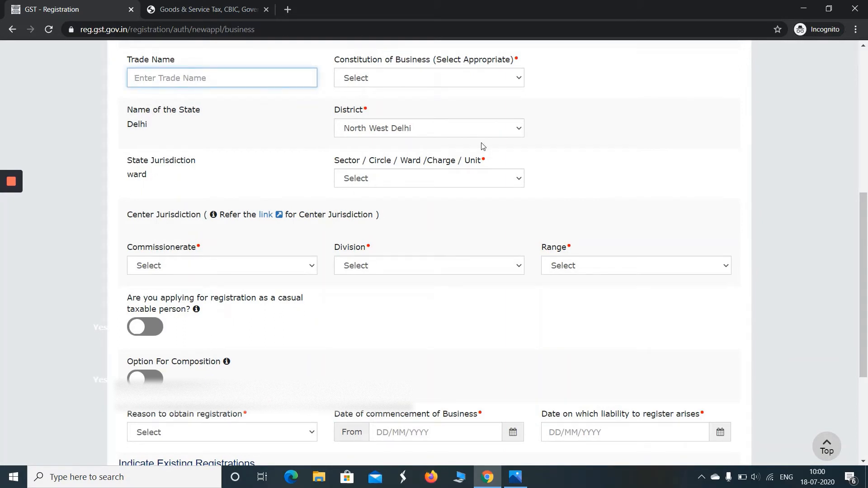
type("fa")
key("BackSpace")
key("BackSpace")
key("BackSpace")
type("FASHION WOR")
left_click(465, 85)
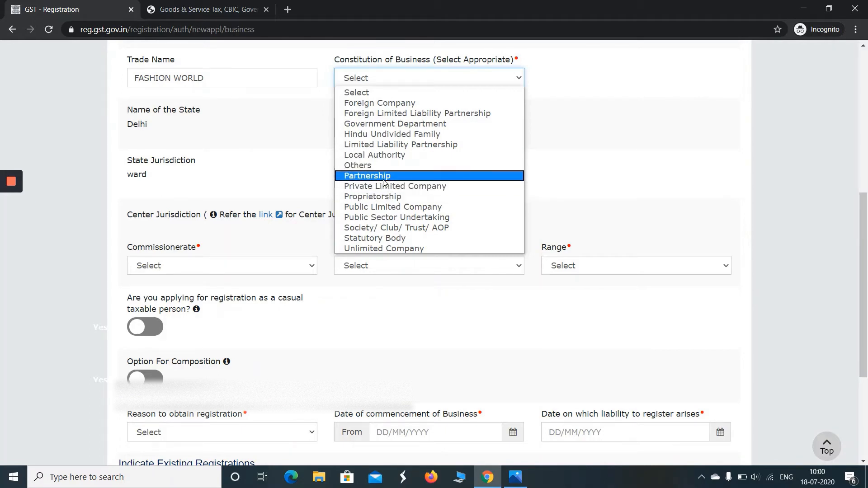
Set Proprietorship, Sector Ward 10 and Commissionerate DELHI NORTH, then check jurisdiction on CBIC's site
left_click(385, 199)
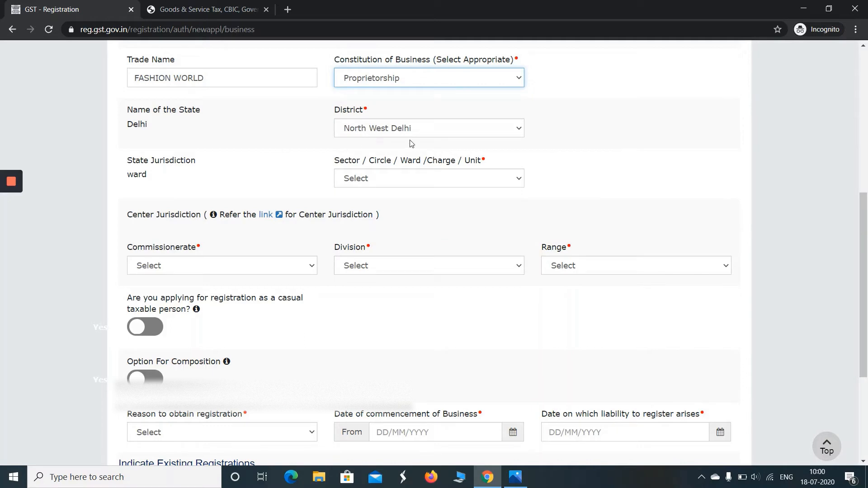
left_click(405, 180)
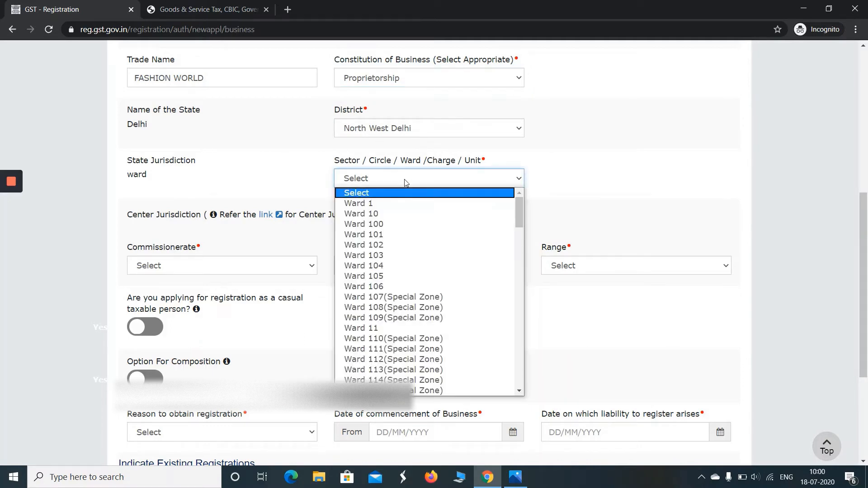
left_click(398, 215)
left_click(279, 269)
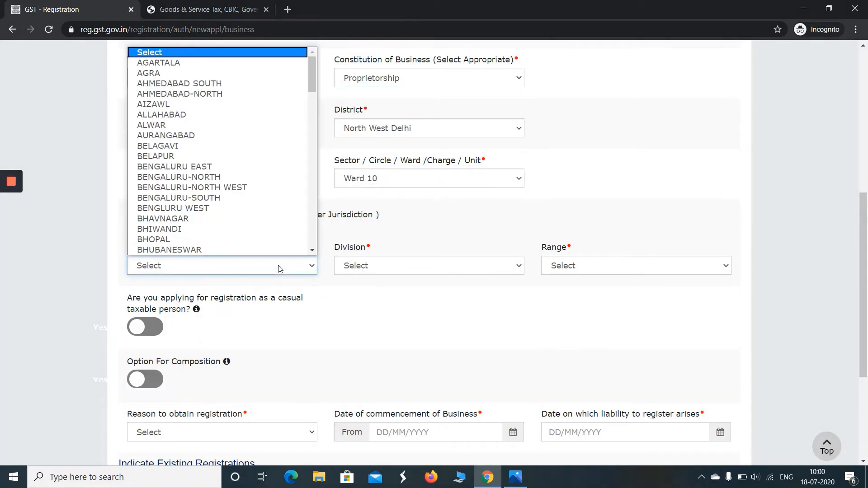
key("d")
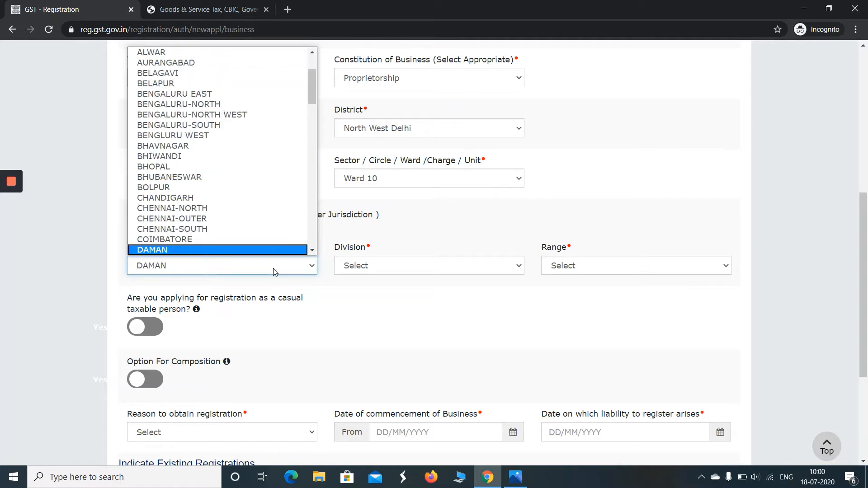
key("Down")
key("Down")
key("Down")
key("Down")
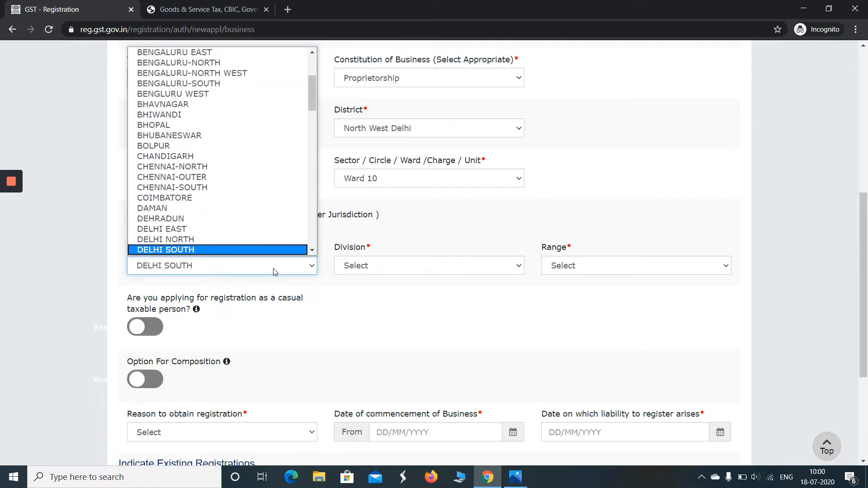
key("Up")
key("Return")
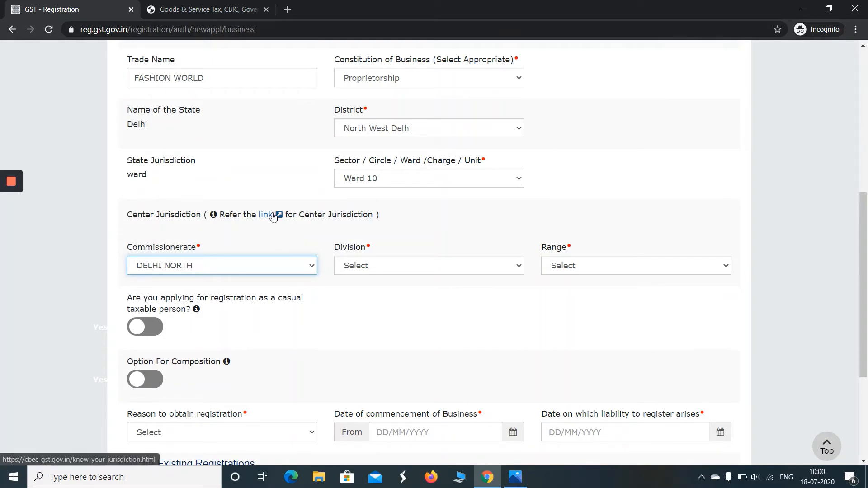
left_click(204, 12)
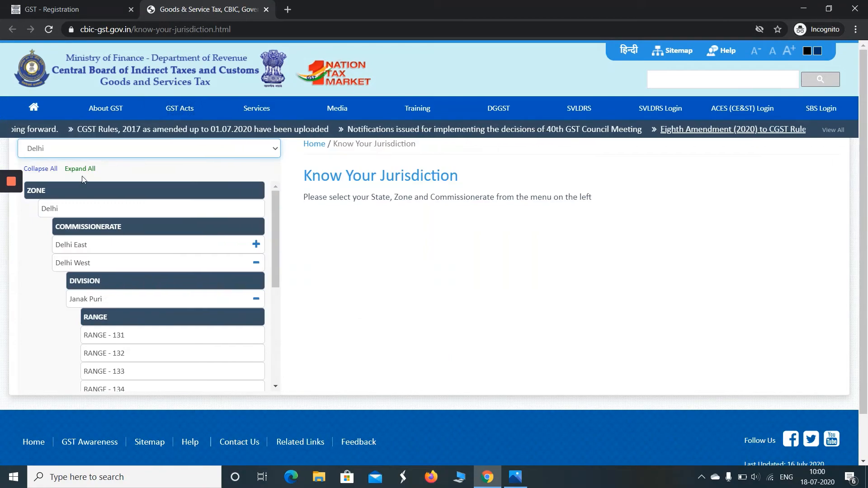
Keep Delhi as the state on the CBIC jurisdiction page, then return to the GST registration form
left_click(202, 156)
left_click(202, 155)
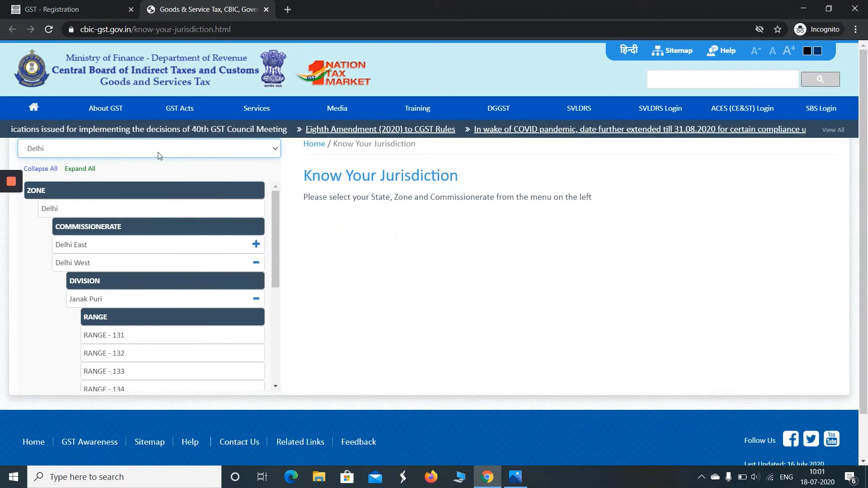
left_click(99, 10)
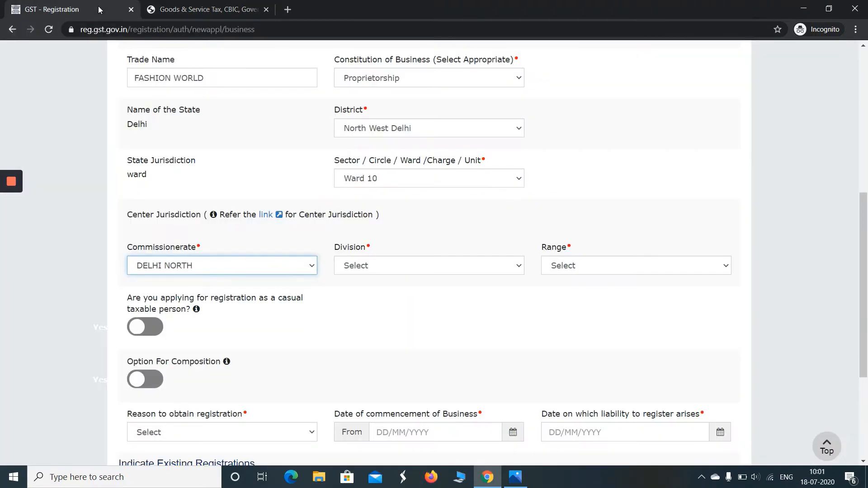
Choose KAROL BAGH as the Center Jurisdiction division and RANGE - 11 as the range
left_click(389, 273)
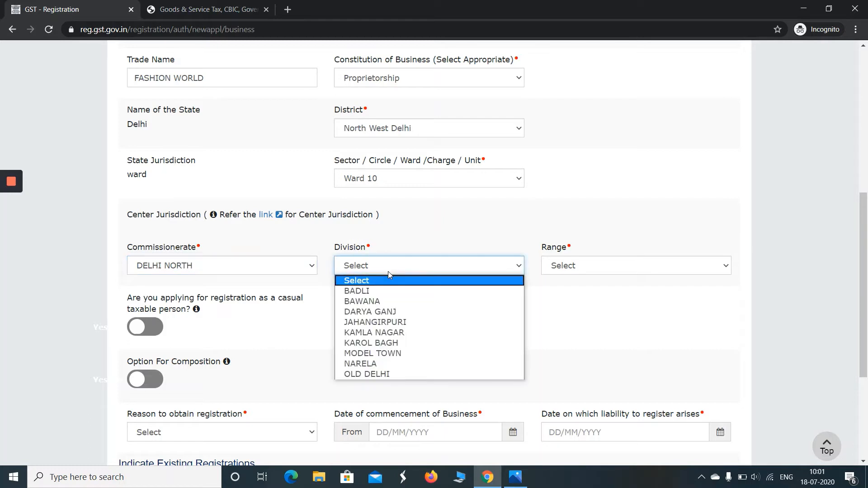
left_click(406, 342)
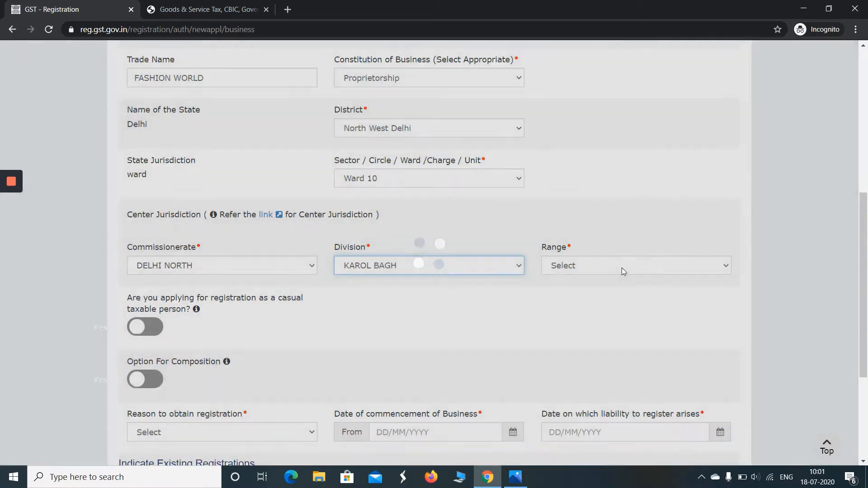
left_click(623, 268)
left_click(584, 291)
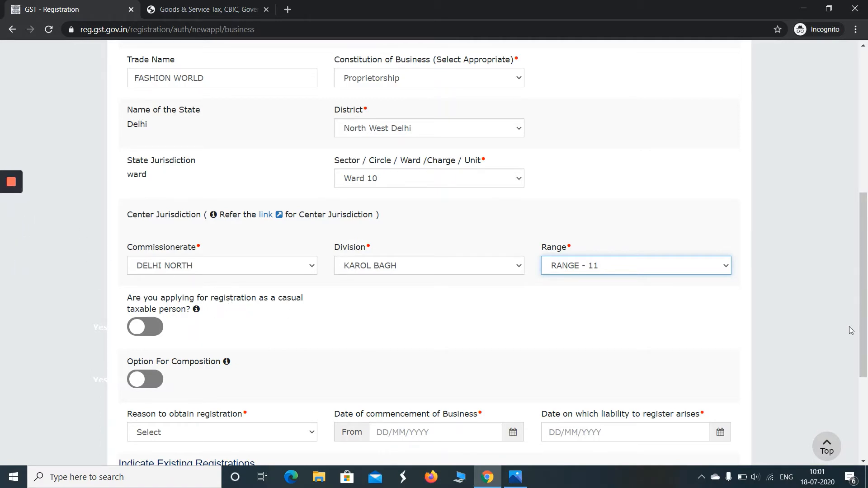
scroll(407, 339, "down", 2)
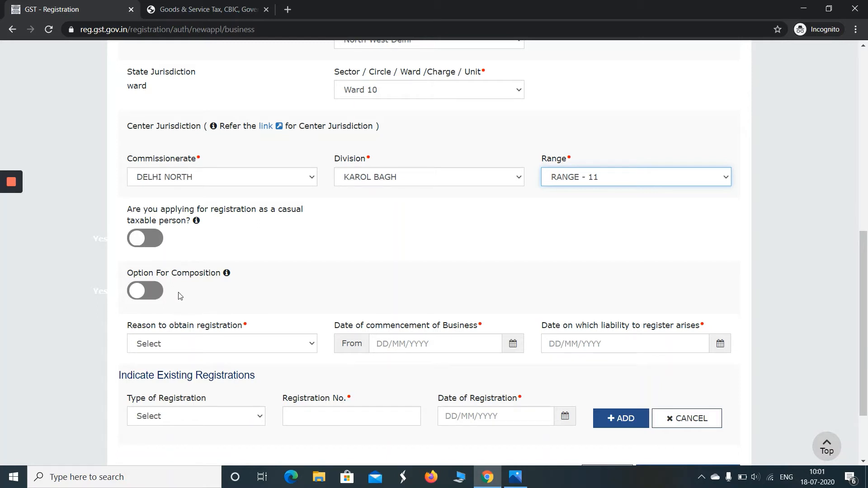
scroll(453, 253, "down", 2)
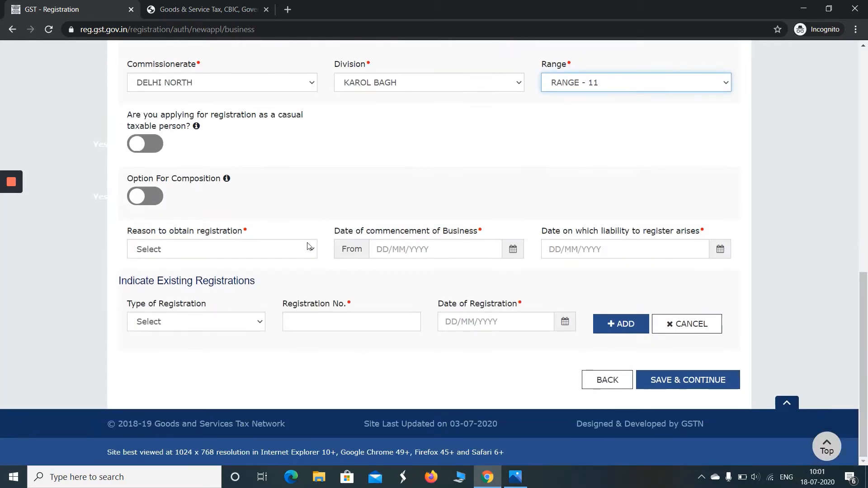
Choose Inter-State supply as the registration reason and enter commencement and liability dates 18/07/2020
left_click(286, 246)
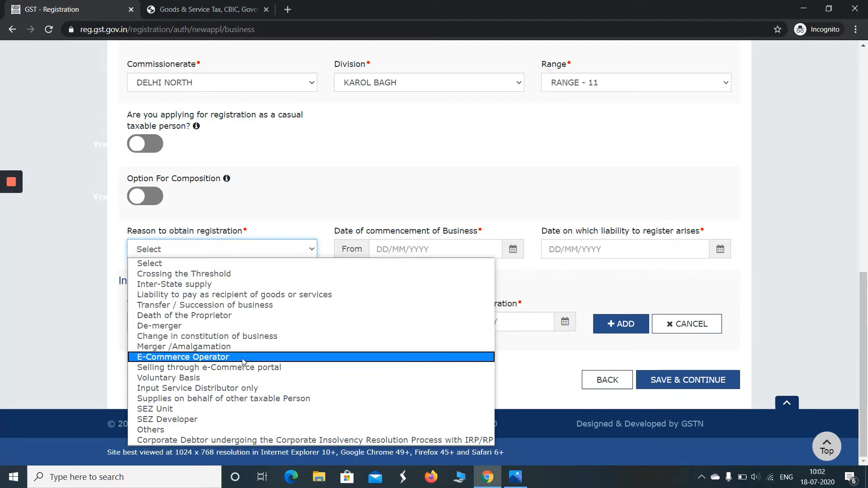
left_click(233, 285)
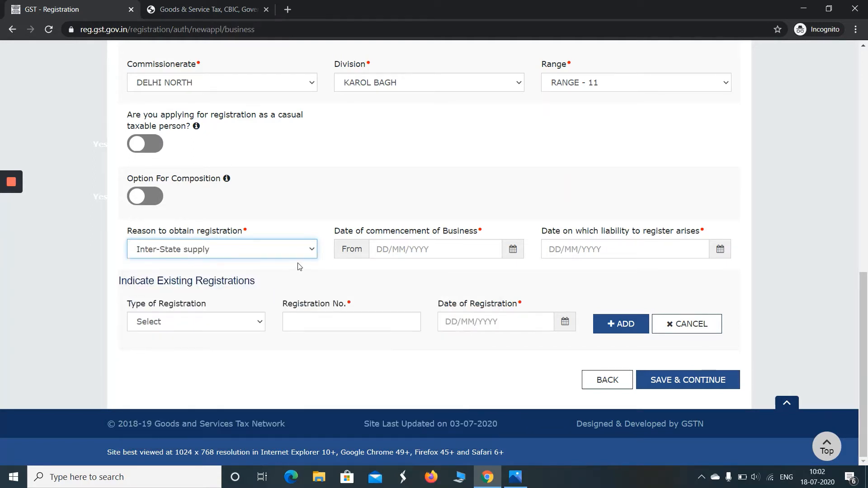
left_click(505, 250)
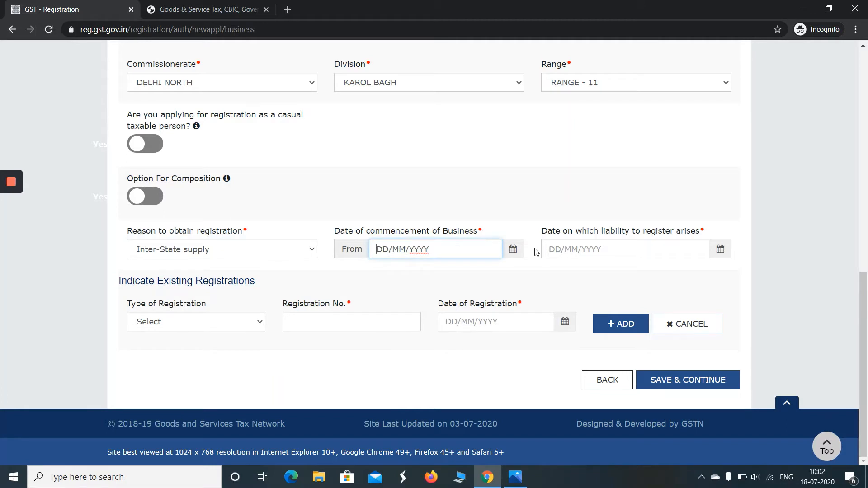
type("18/07/2020")
left_click(576, 252)
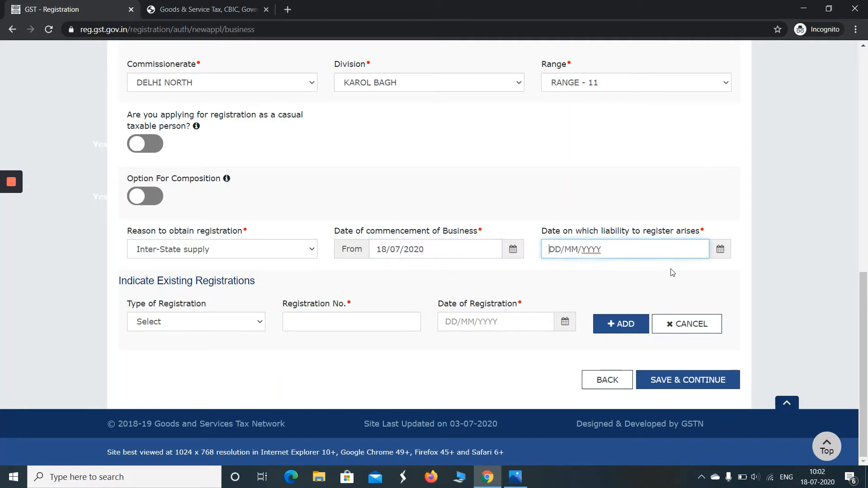
type("18/07/2020")
left_click(244, 362)
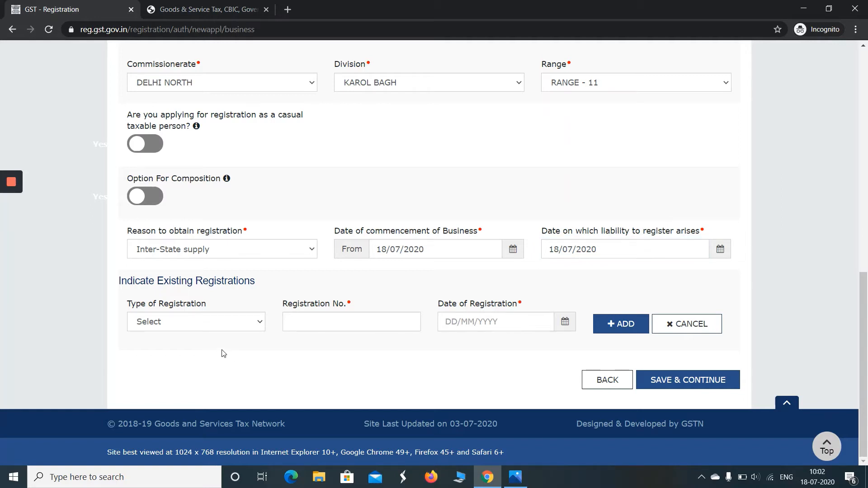
Reset the existing registration type to Select and save the Business Details
left_click(210, 328)
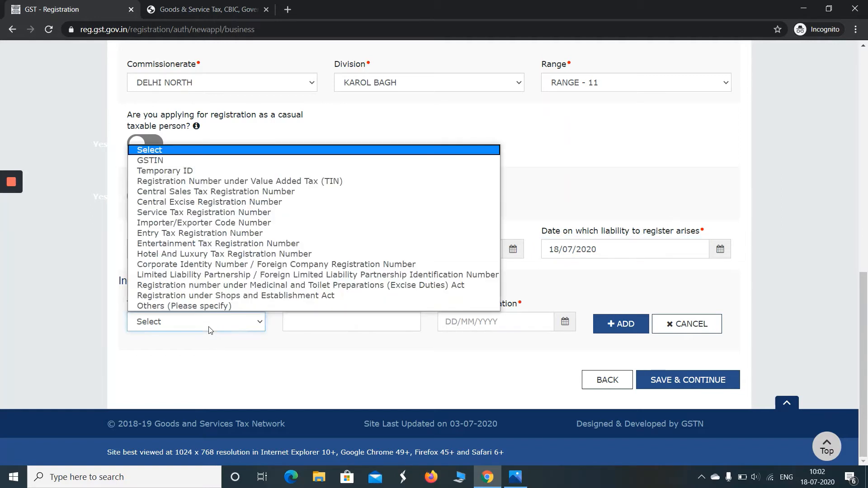
left_click(202, 161)
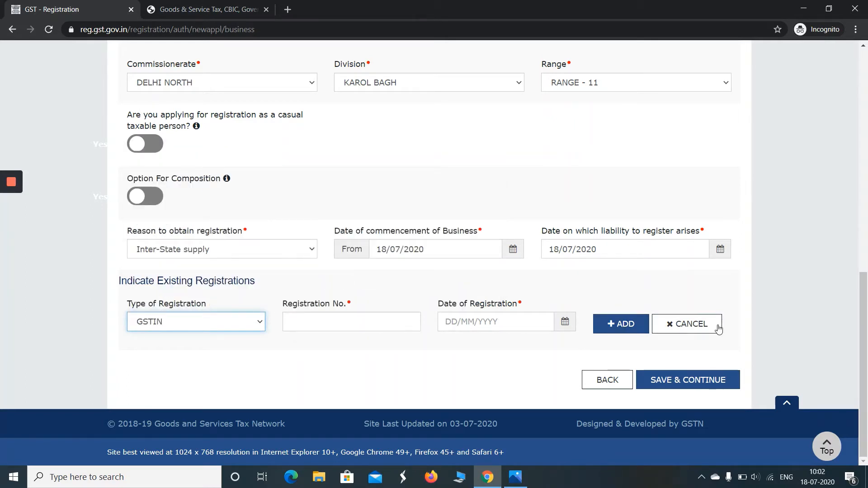
left_click(199, 325)
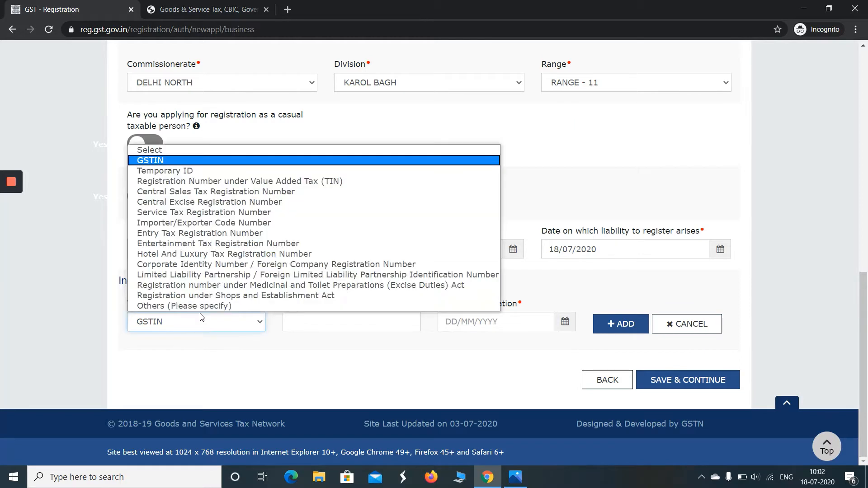
left_click(172, 155)
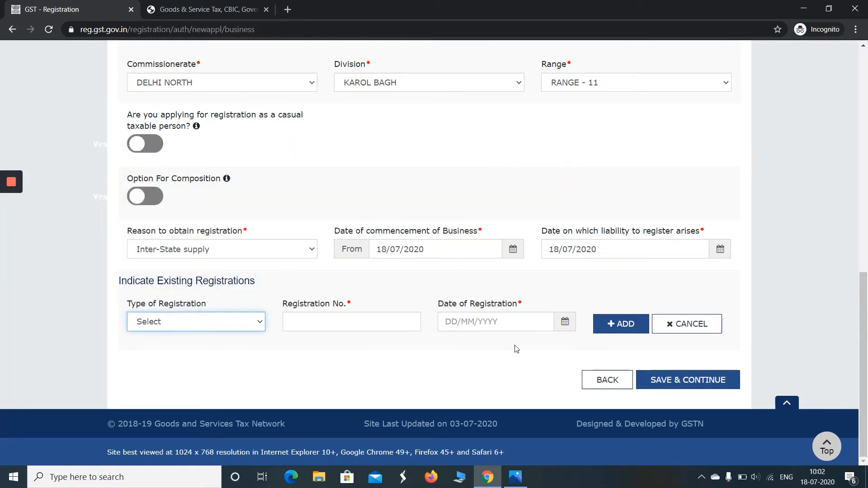
left_click(694, 388)
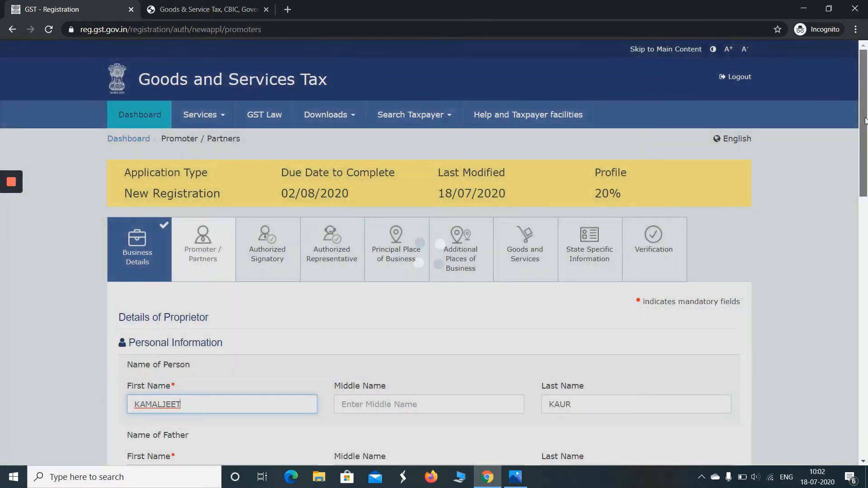
Enter the father's first and last name, date of birth 01/01/2000 and the mobile number
left_click_drag(864, 120, 867, 211)
scroll(867, 215, "down", 3)
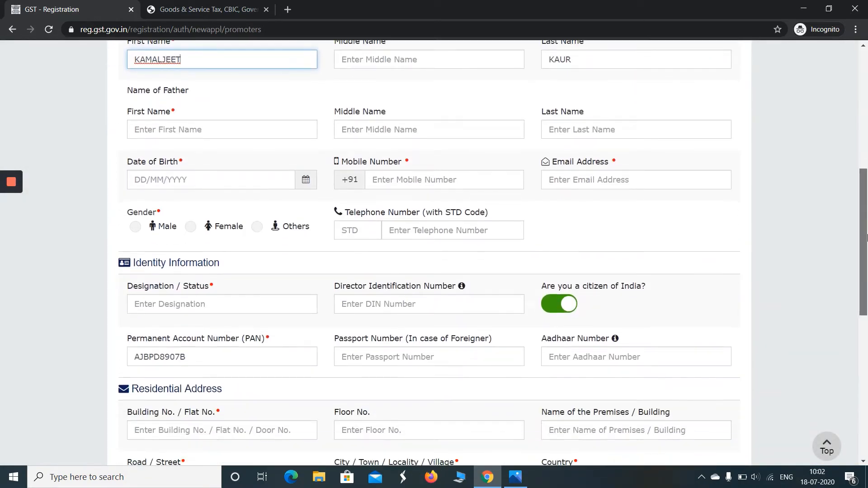
left_click(212, 132)
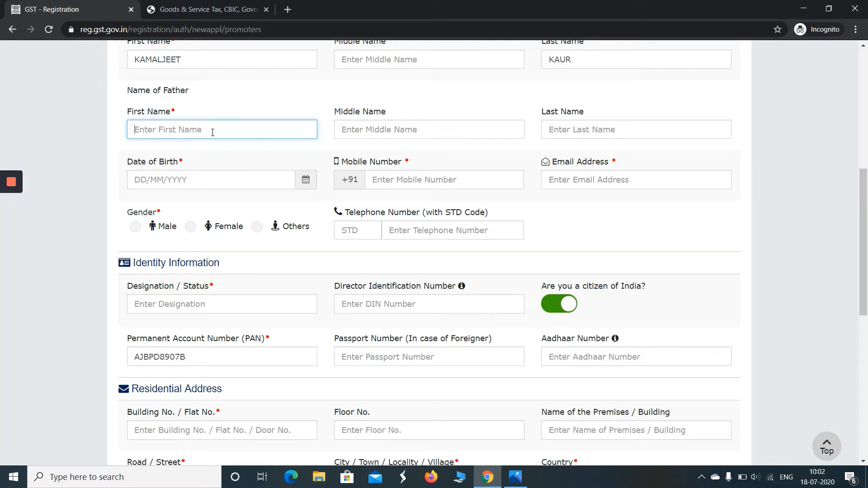
key("Tab")
key("Tab")
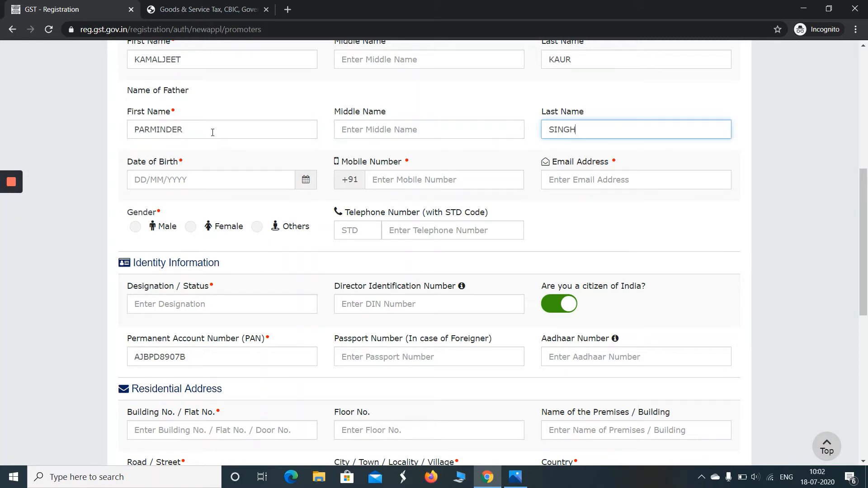
left_click(146, 180)
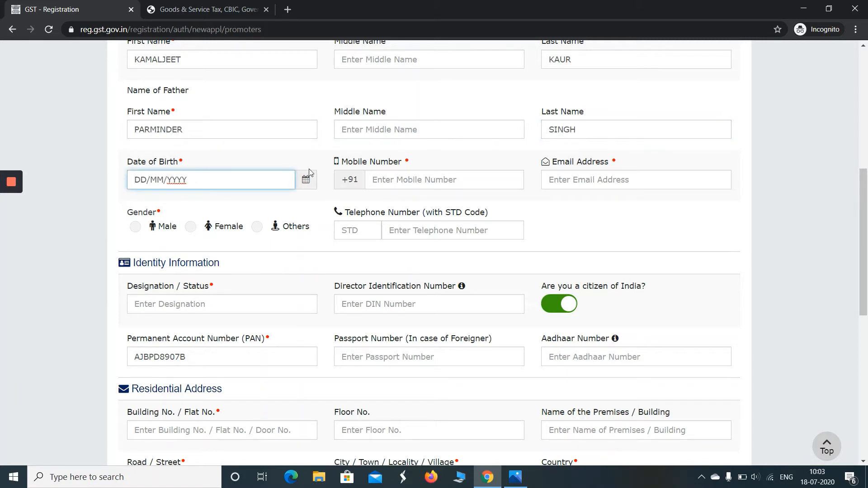
type("01/01/2000")
left_click(392, 183)
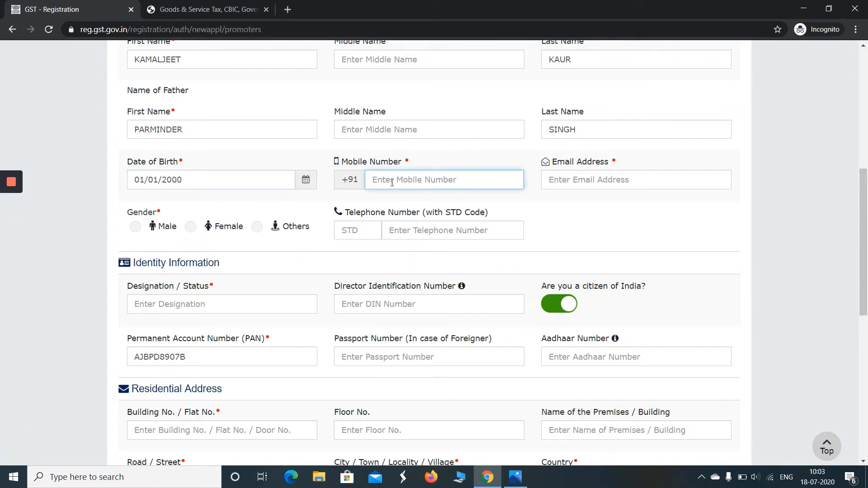
type("9876543210")
Enter the proprietor's e-mail address and set the gender to Female
left_click(656, 184)
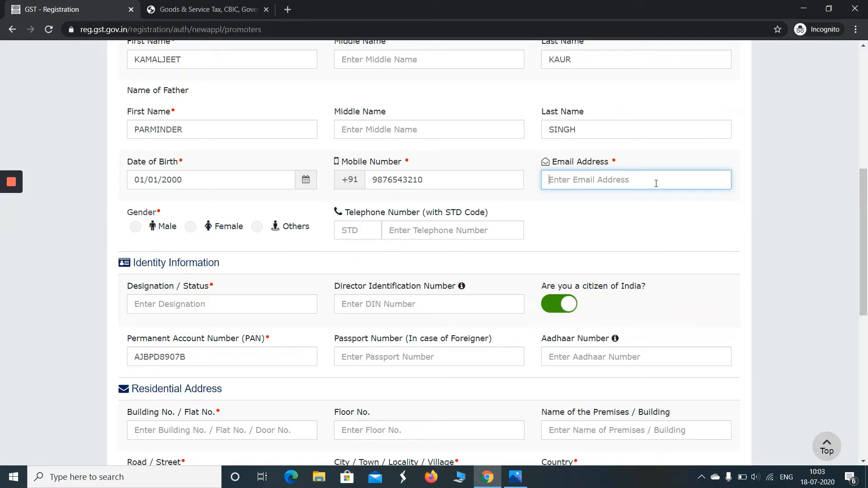
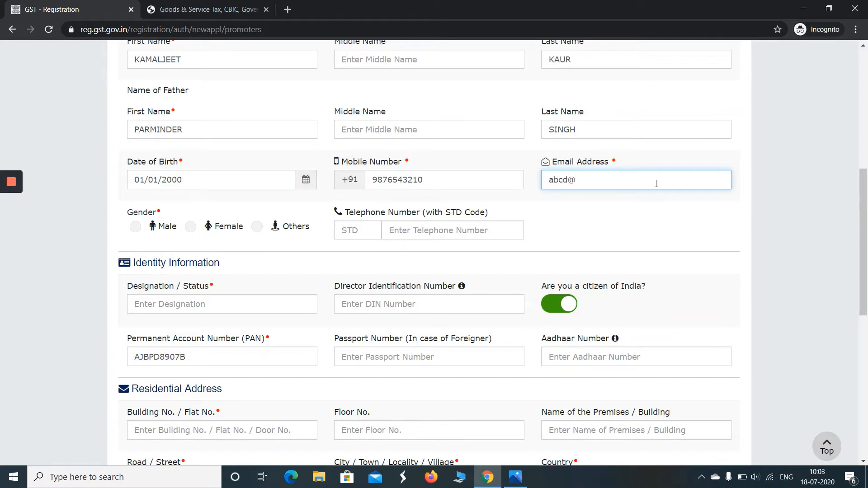
left_click(190, 228)
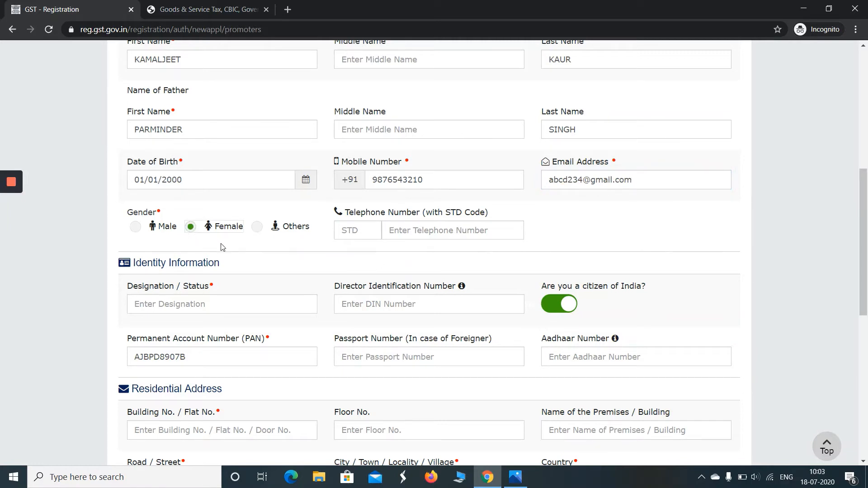
left_click(421, 230)
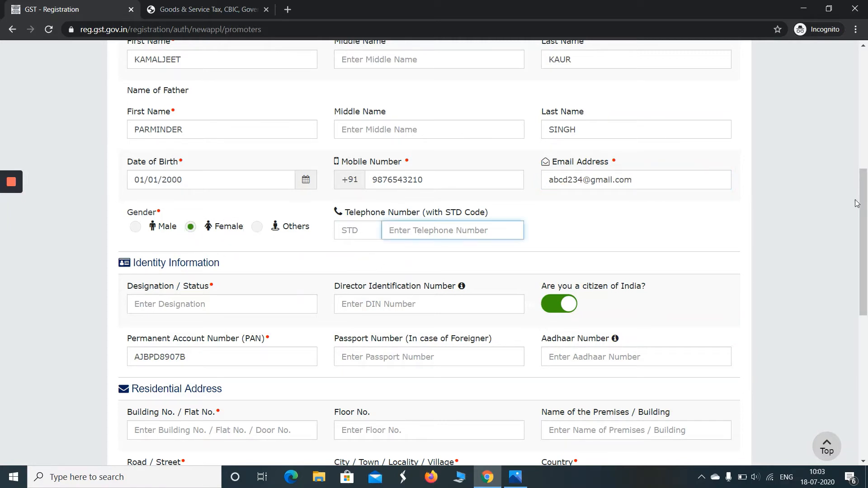
Enter PROPRIETOR as the designation / status
left_click_drag(858, 204, 866, 207)
left_click_drag(867, 242, 867, 263)
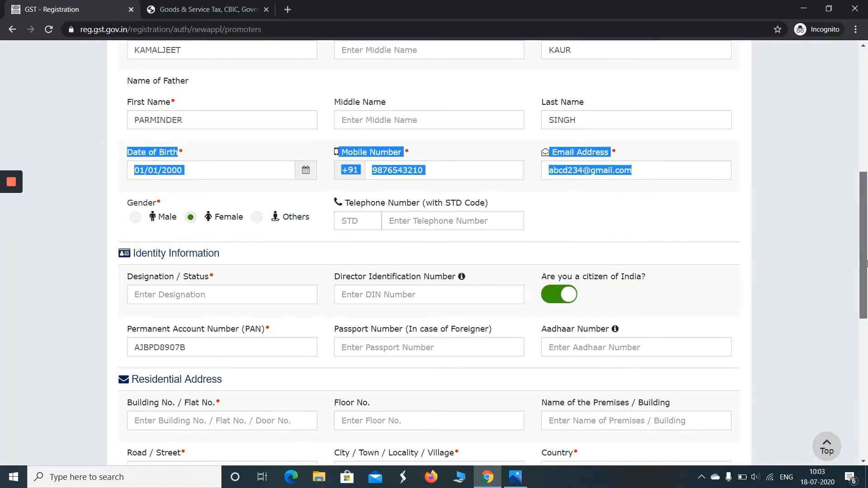
scroll(304, 179, "down", 3)
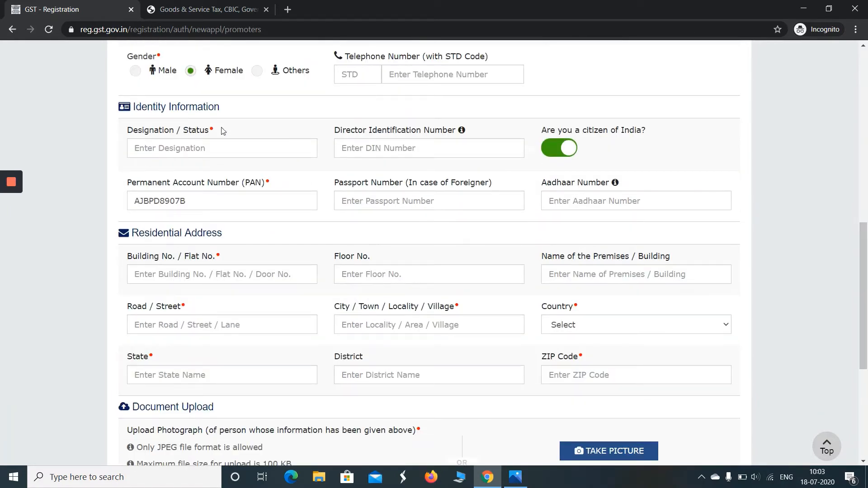
left_click(194, 156)
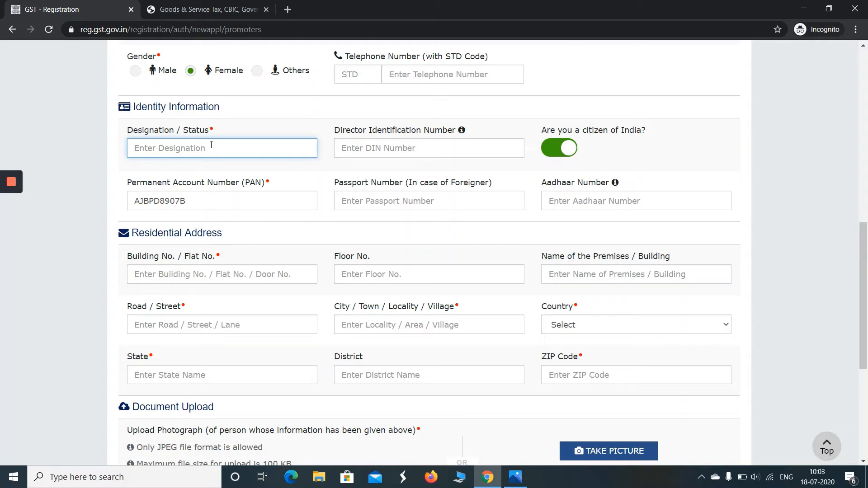
type("PROPRIETOR")
left_click_drag(862, 243, 858, 276)
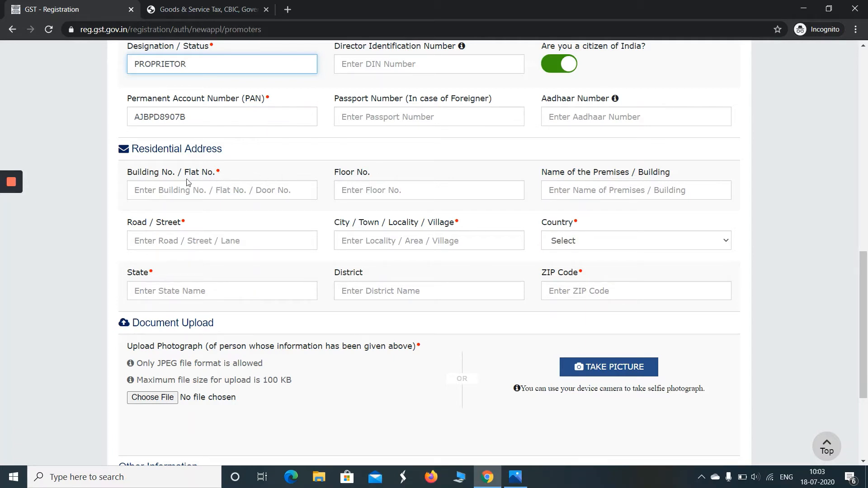
Enter the residential building number, floor, road and city
left_click(175, 189)
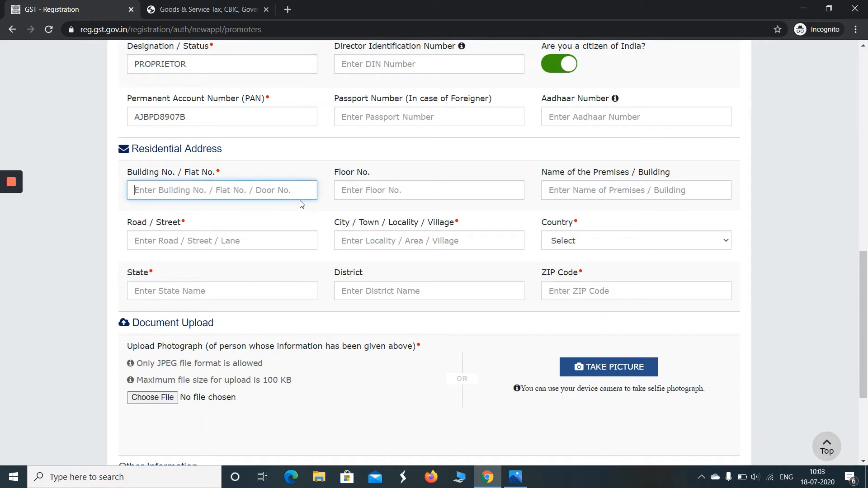
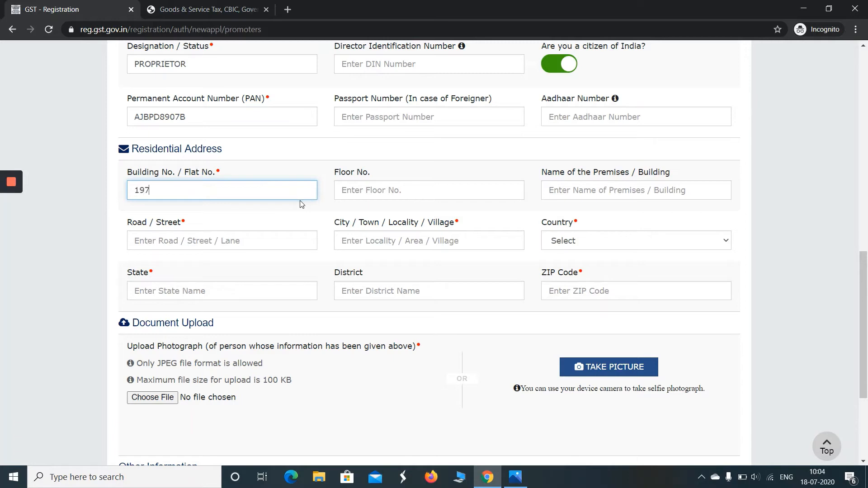
key("Tab")
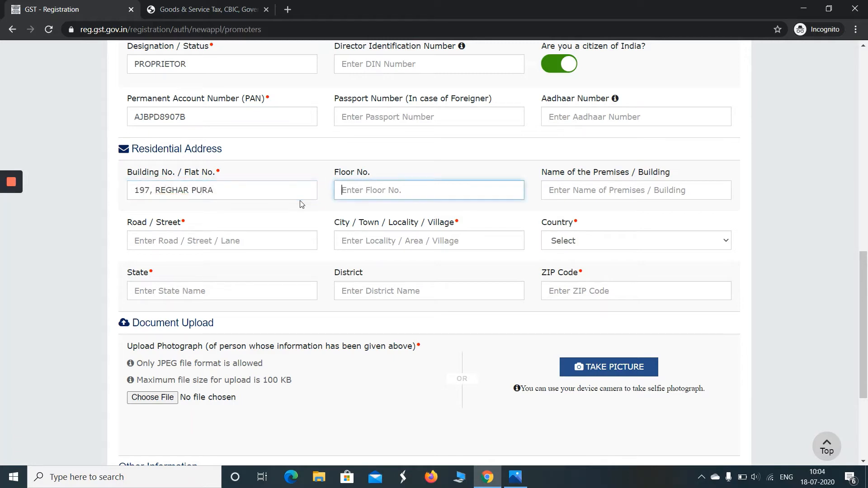
key("Tab")
key("Tab")
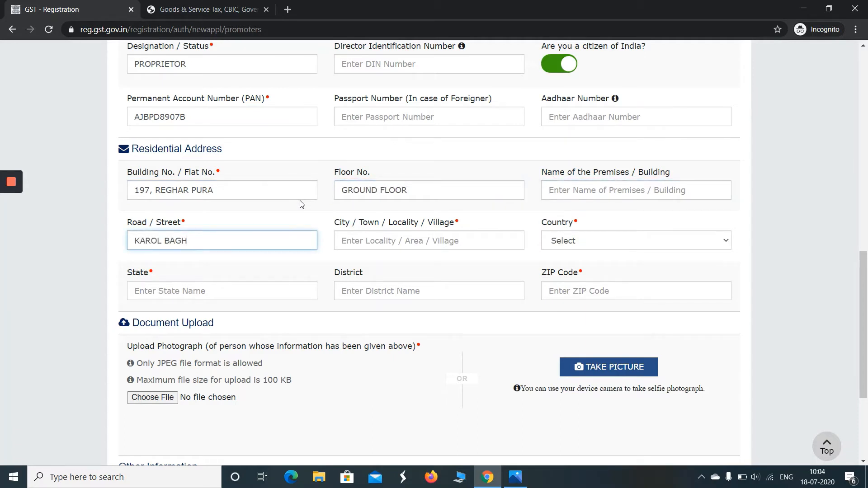
key("Tab")
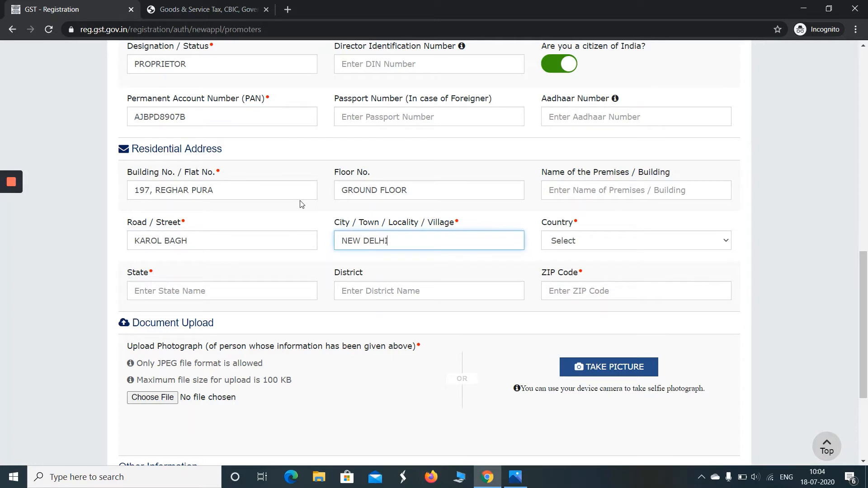
key("Tab")
type("Den")
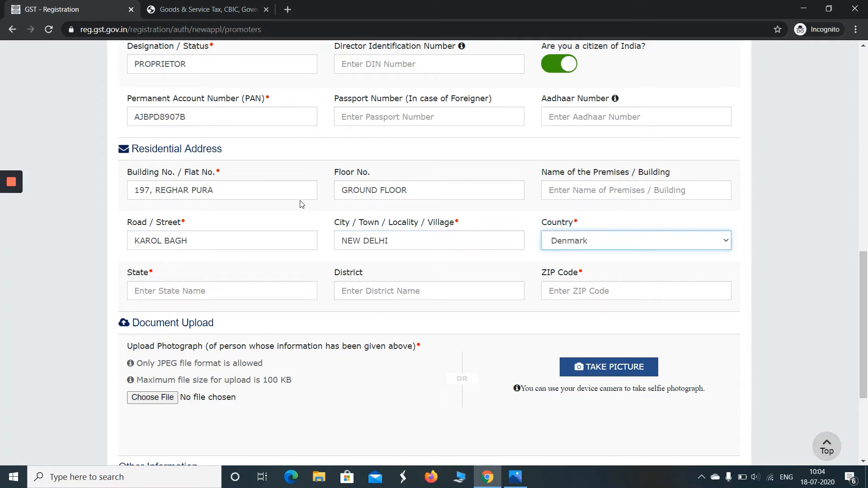
type("Indonesia")
Set country India, state Delhi and district North Delhi, then enter the PIN code
left_click(561, 247)
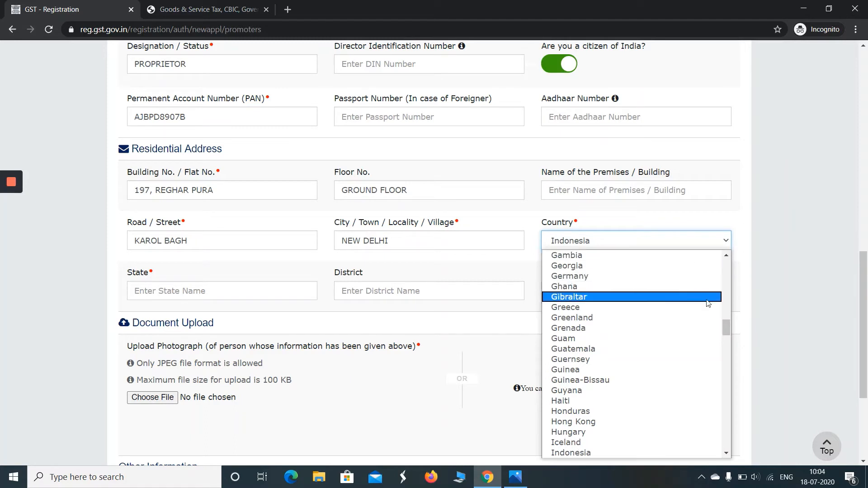
left_click_drag(725, 325, 730, 265)
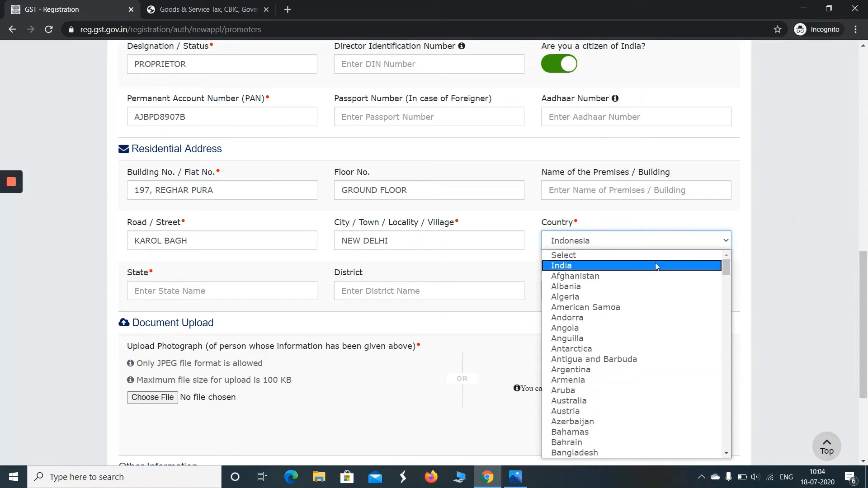
left_click(657, 266)
left_click(250, 290)
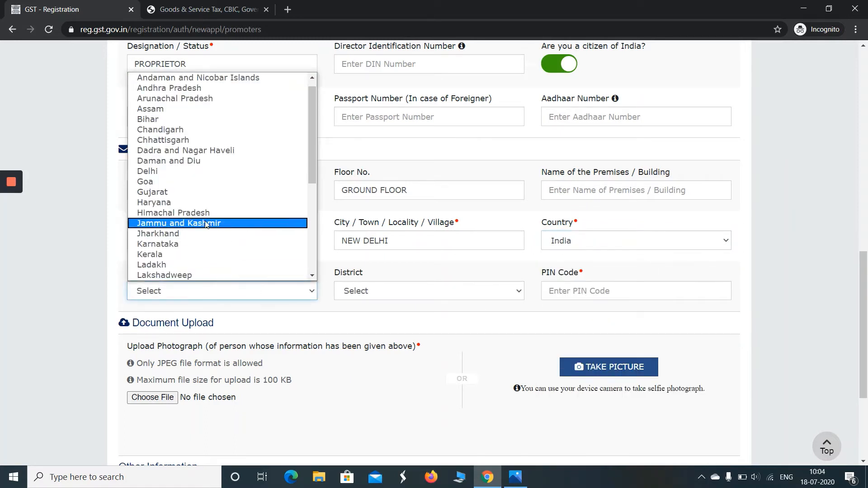
left_click(201, 182)
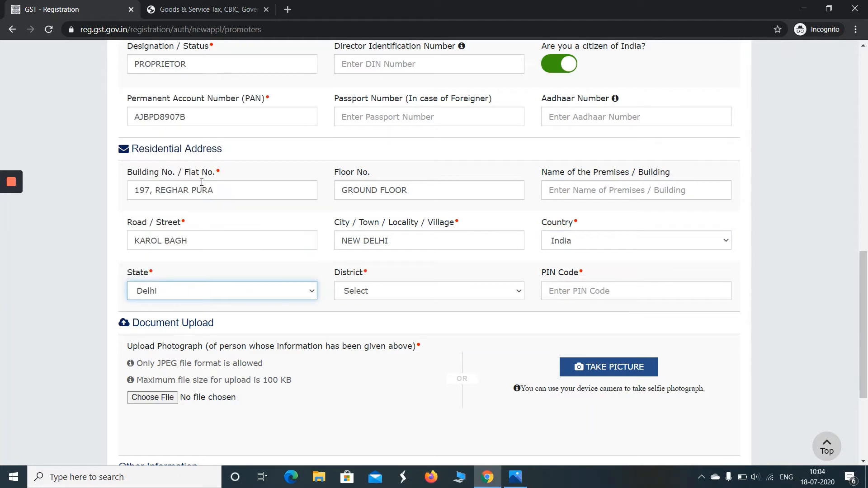
left_click(391, 293)
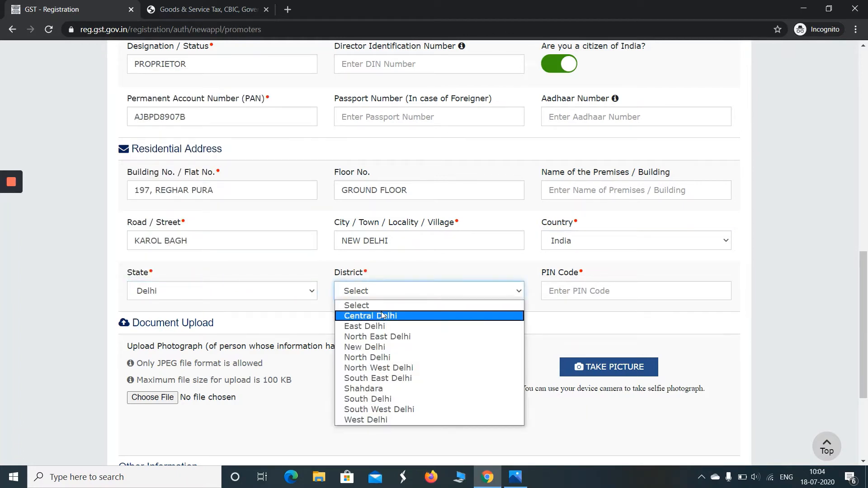
left_click(400, 358)
left_click(597, 295)
type("1100005")
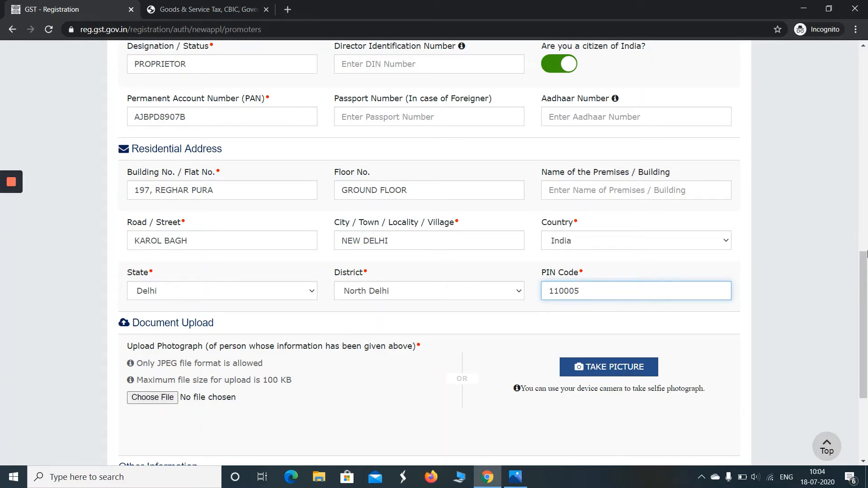
Upload file 8 as the proprietor's photograph, mark them as authorized signatory, and save
scroll(115, 215, "down", 3)
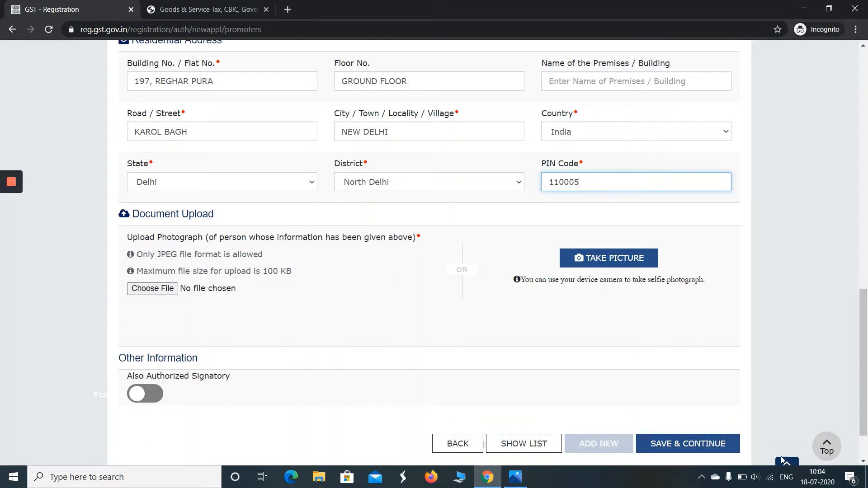
left_click(142, 291)
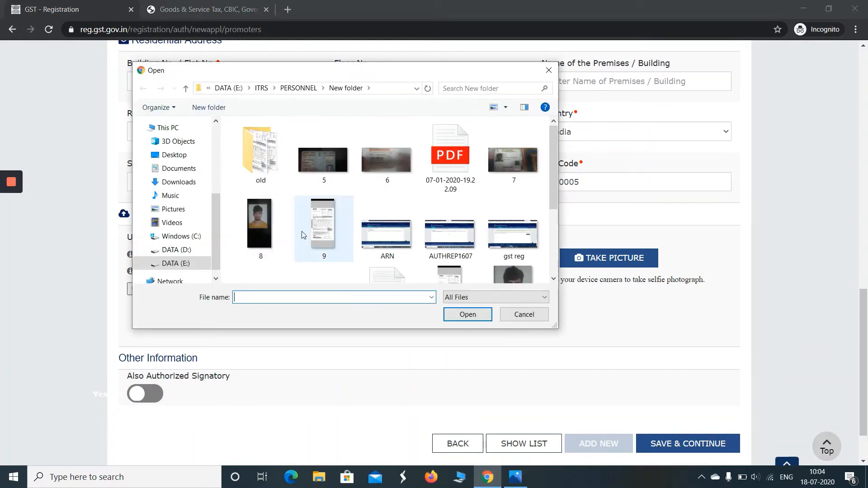
double_click(266, 238)
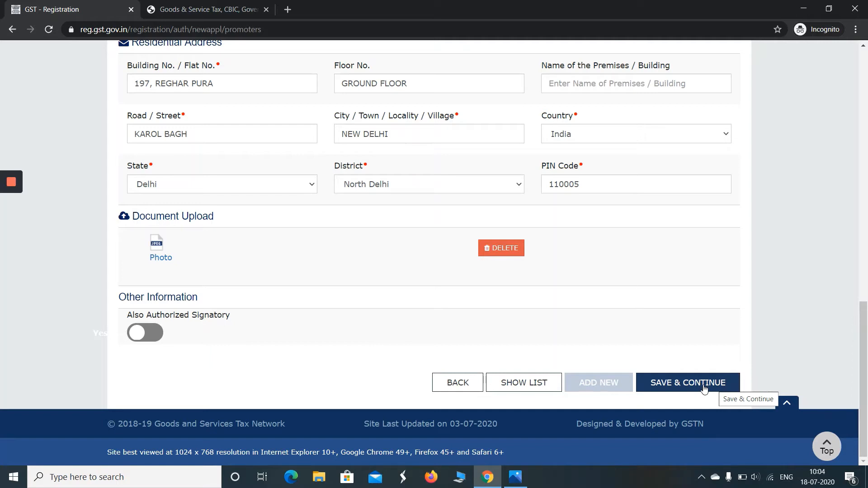
left_click(159, 336)
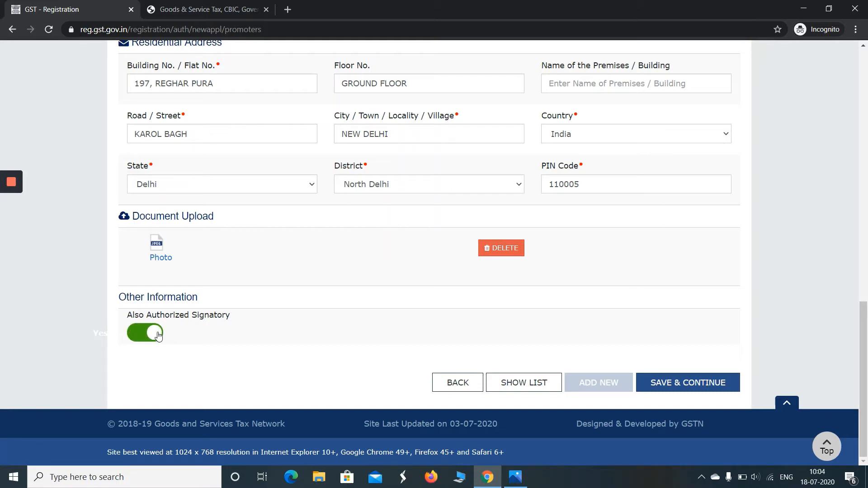
left_click(670, 385)
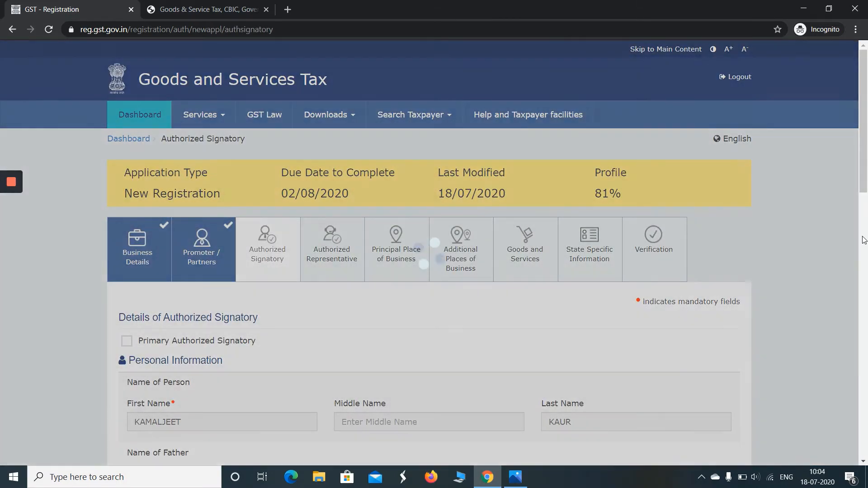
Tick Primary Authorized Signatory, save it, and continue with no authorized representative
scroll(429, 253, "down", 3)
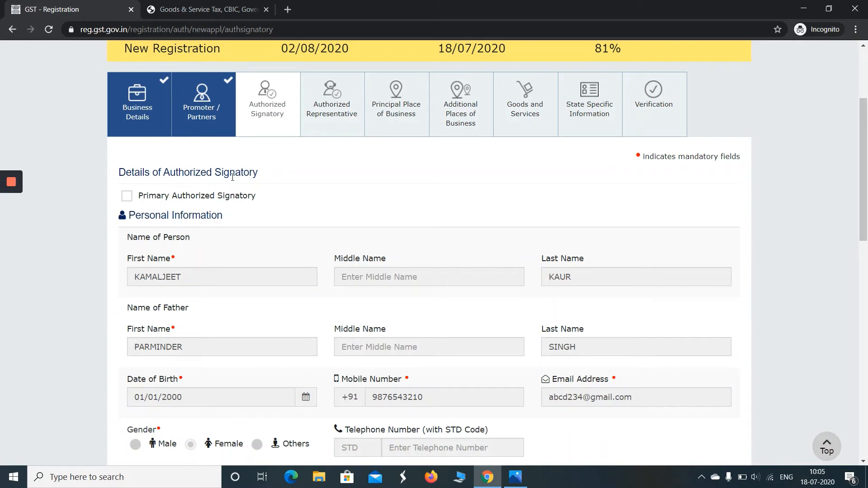
left_click(127, 198)
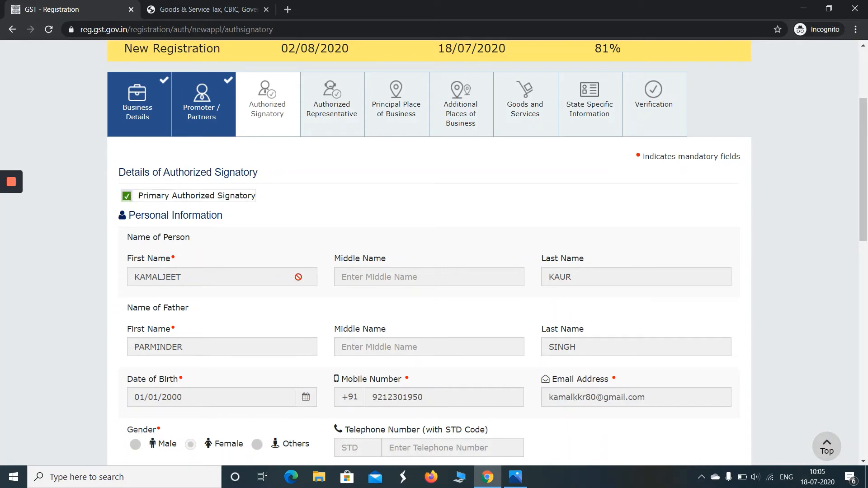
left_click_drag(866, 212, 866, 411)
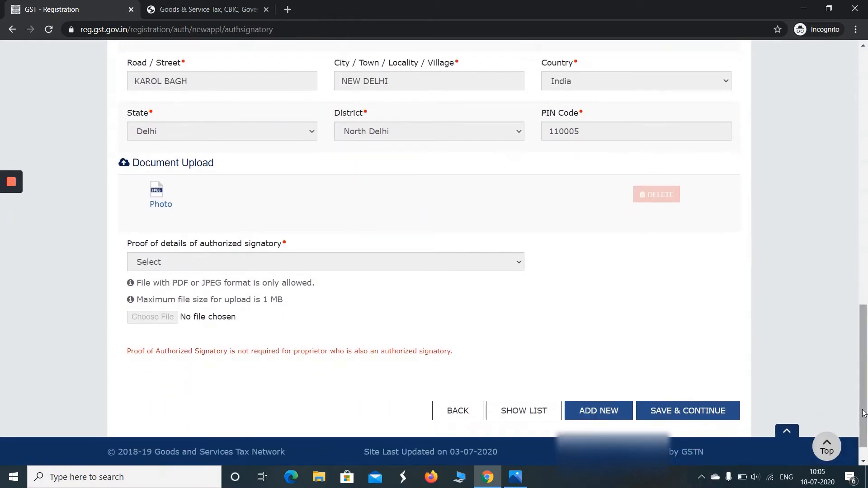
left_click(716, 419)
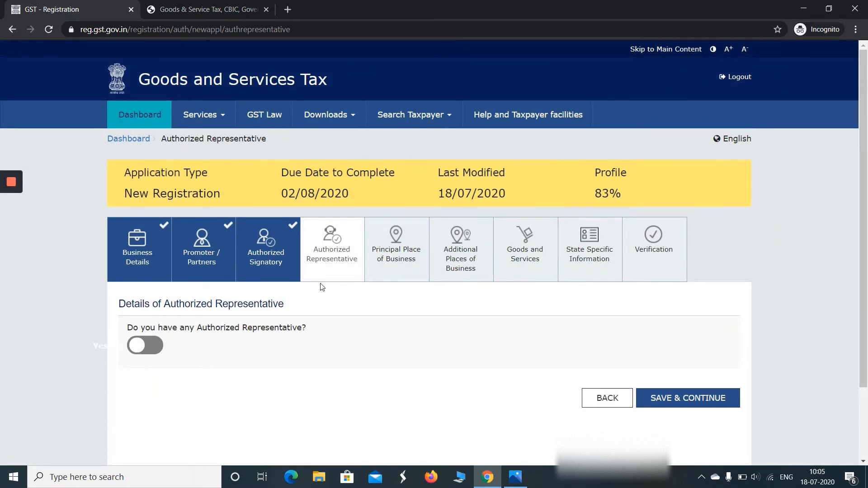
left_click(723, 400)
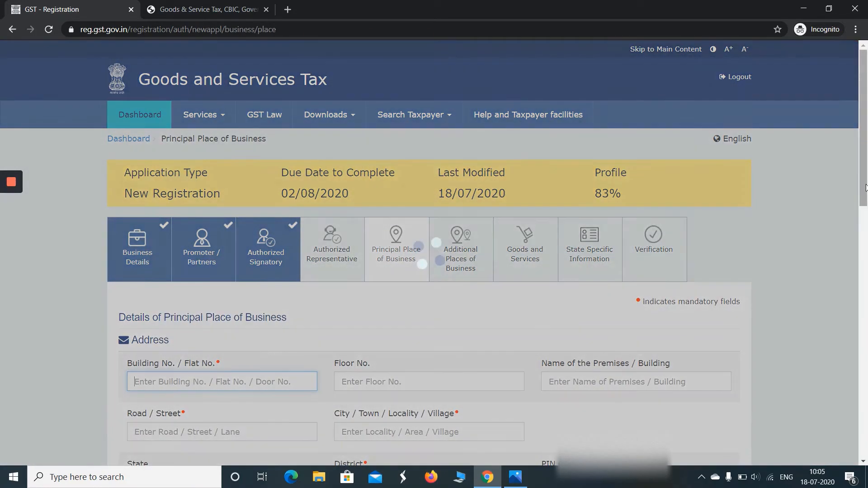
Enter the business premises number, floor, road and city for the principal place of business
scroll(866, 259, "down", 4)
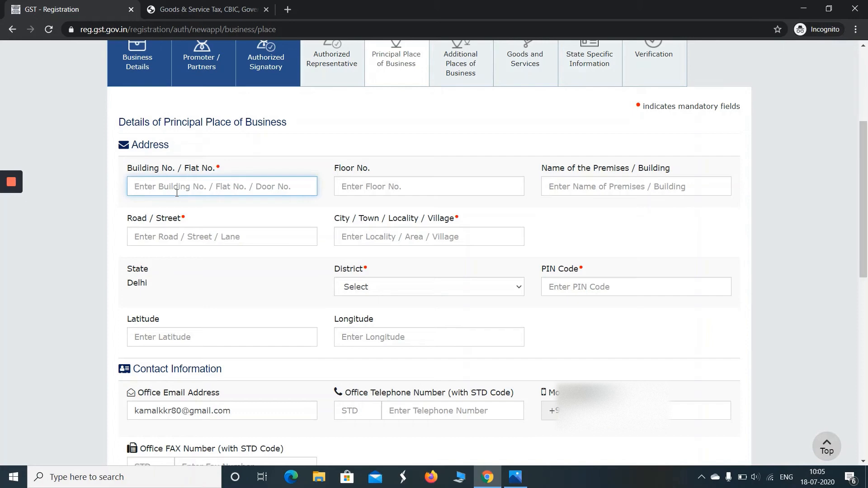
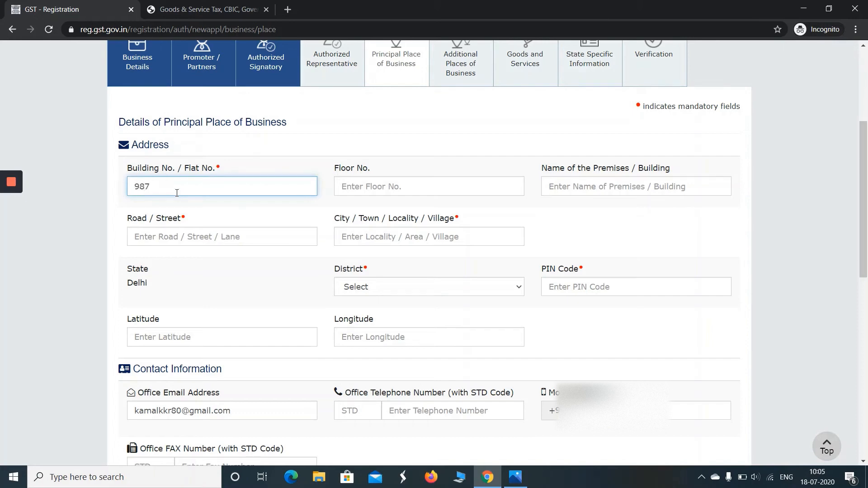
key("Tab")
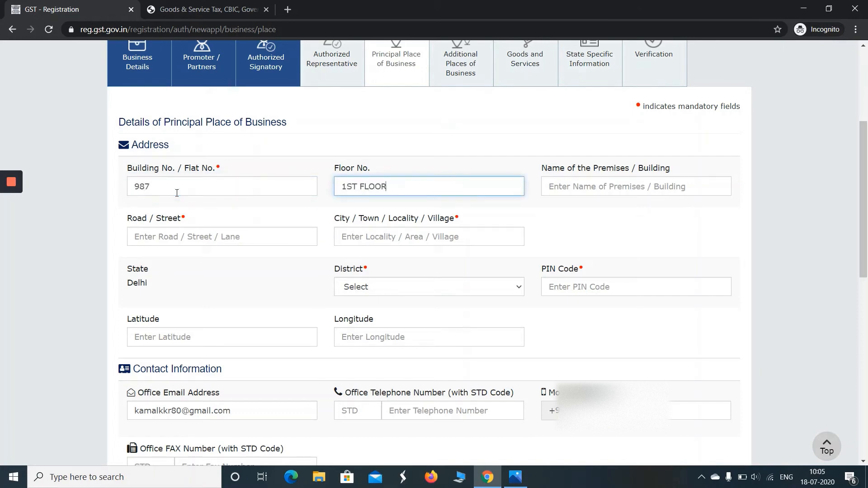
key("Tab")
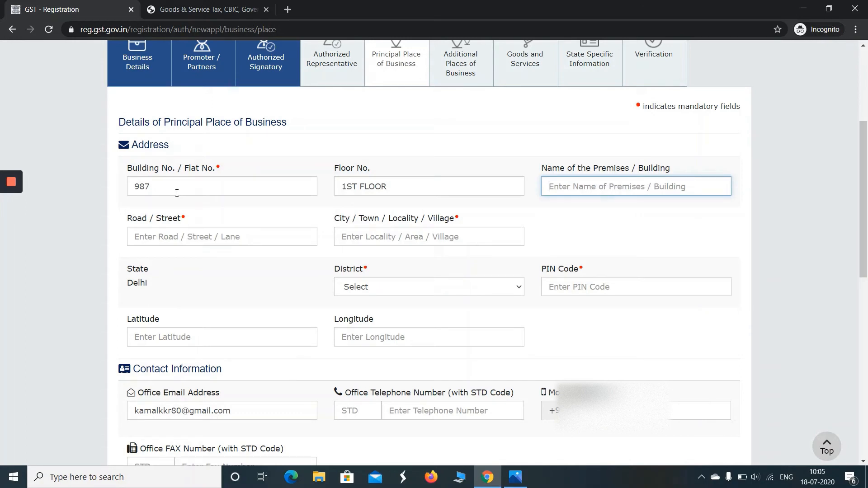
key("Tab")
key("Tab")
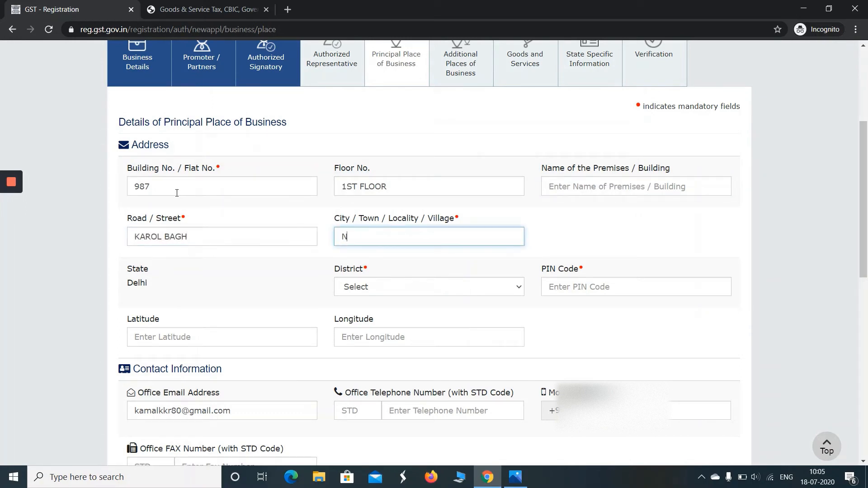
key("Tab")
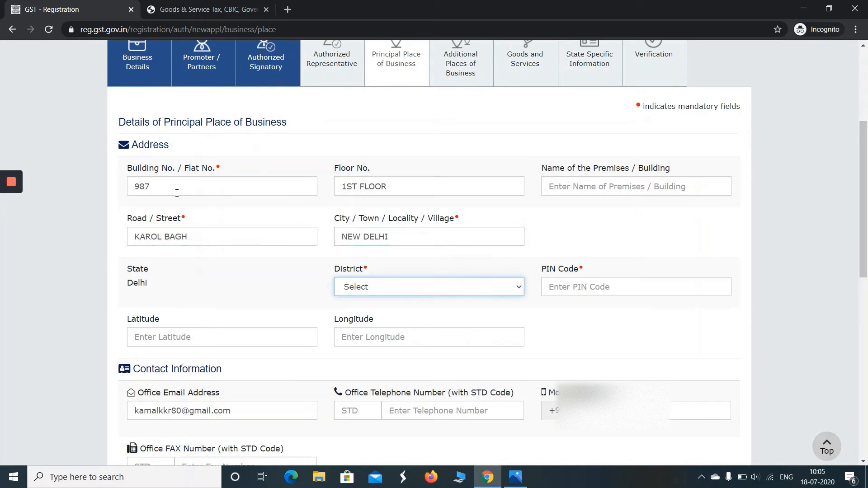
Choose North Delhi as the district and enter the PIN code
left_click(447, 285)
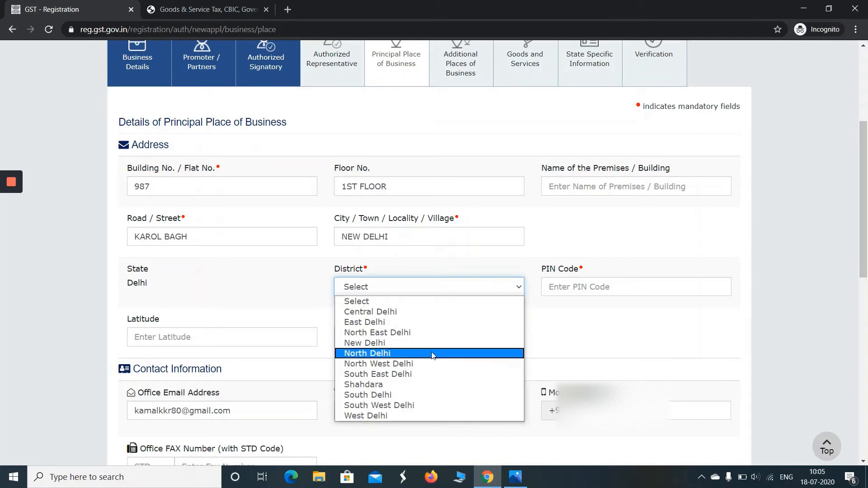
left_click(433, 353)
left_click(549, 288)
type("1100")
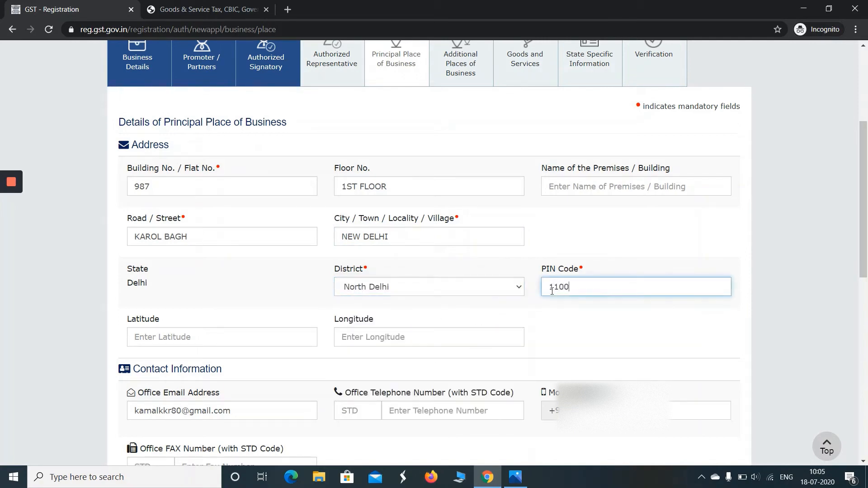
type("05")
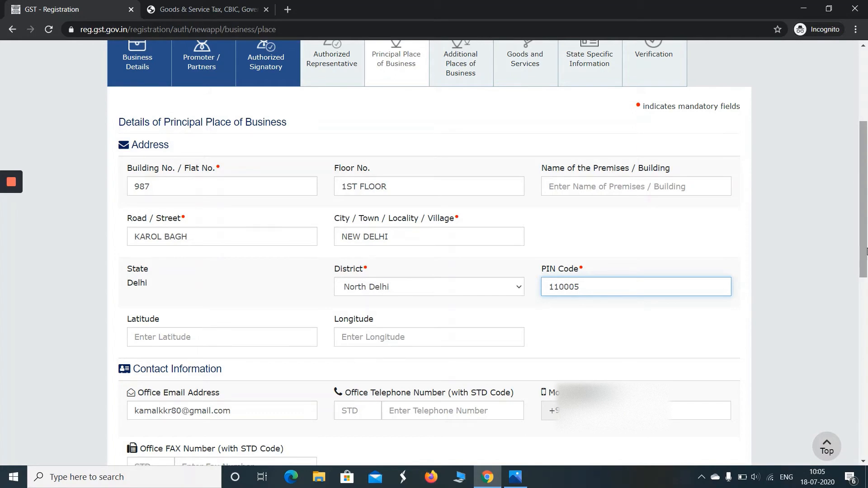
Set possession to Own and choose Electricity Bill as the proof of business place
scroll(206, 181, "down", 3)
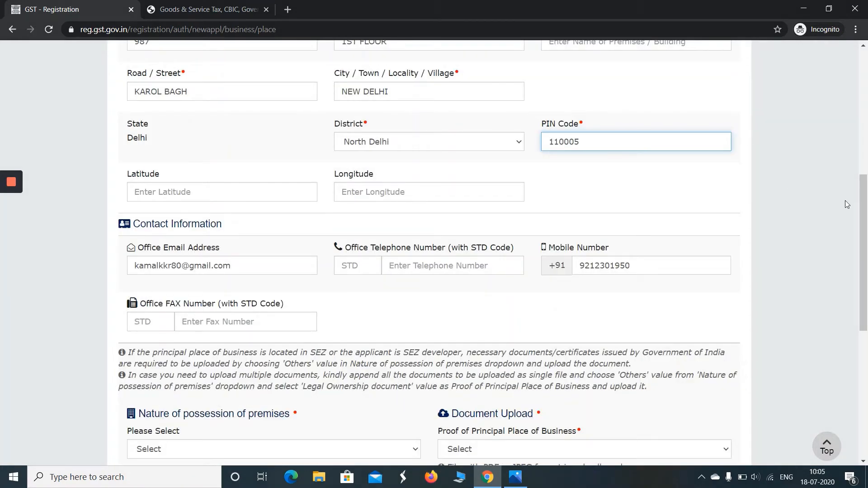
scroll(861, 248, "down", 2)
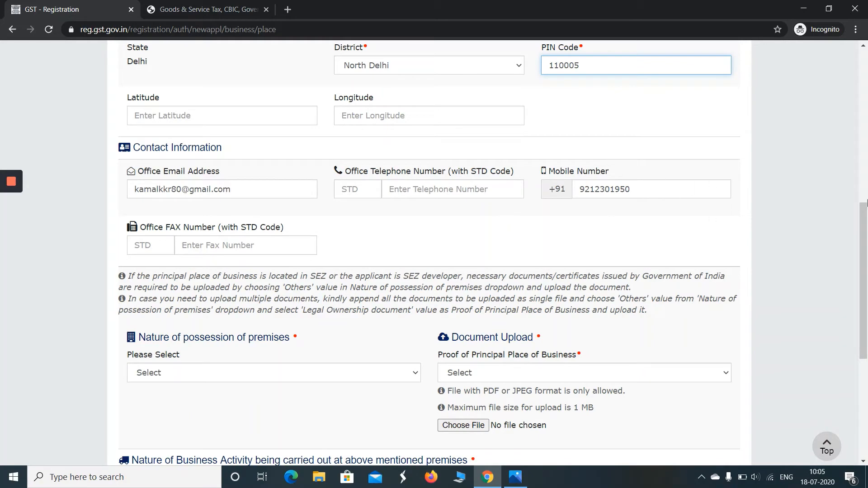
scroll(865, 205, "down", 3)
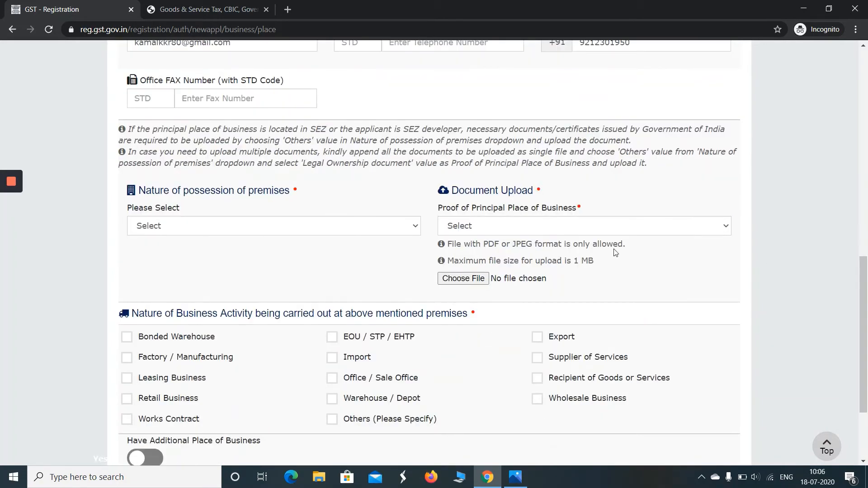
left_click(271, 225)
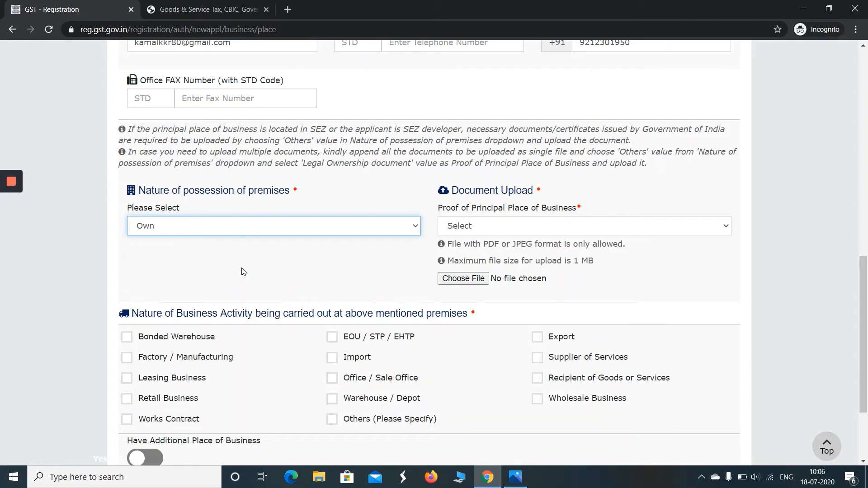
left_click(482, 235)
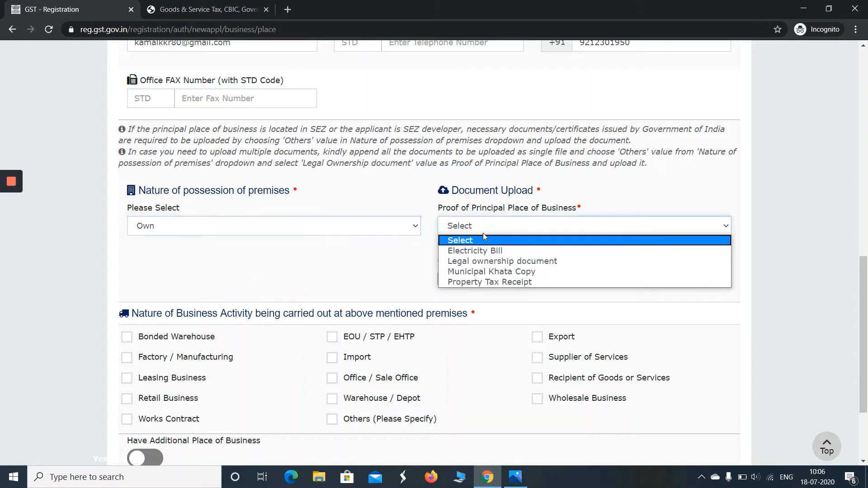
left_click(479, 248)
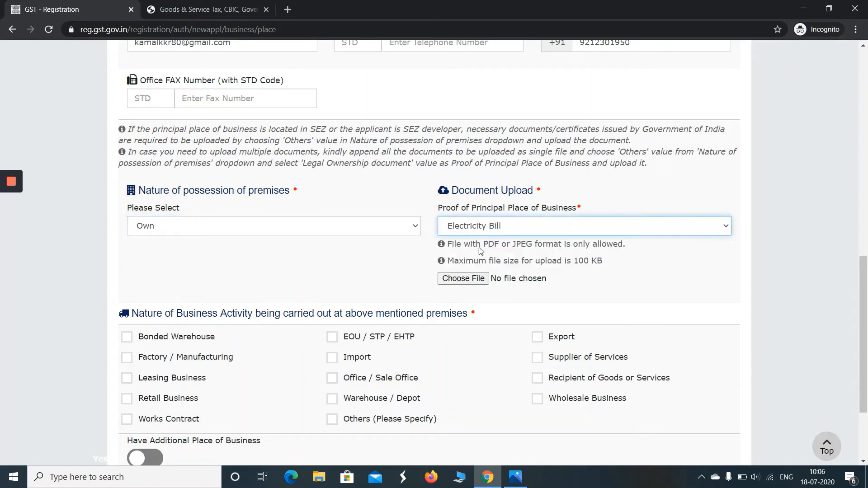
Upload file 9 twice as the Electricity Bill proof
left_click(472, 274)
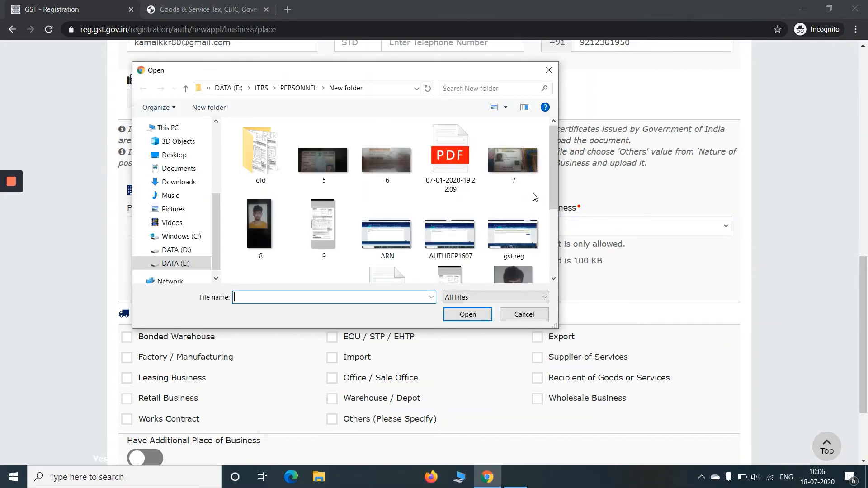
left_click_drag(554, 176, 568, 206)
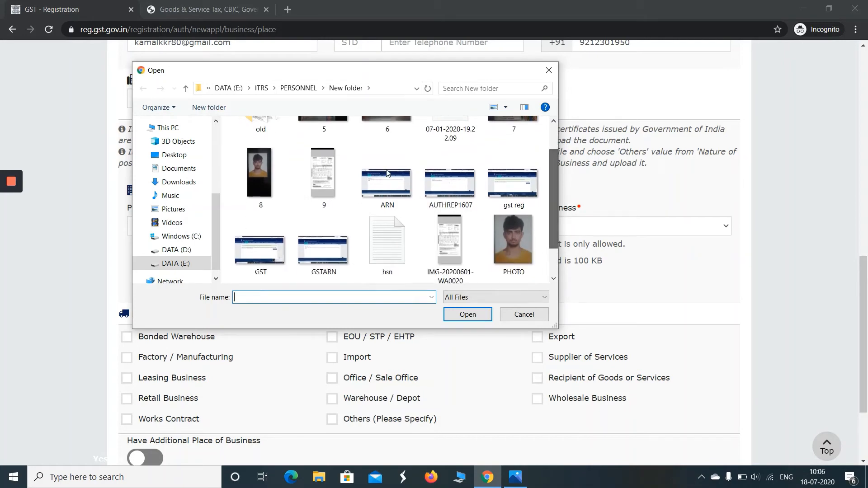
double_click(327, 162)
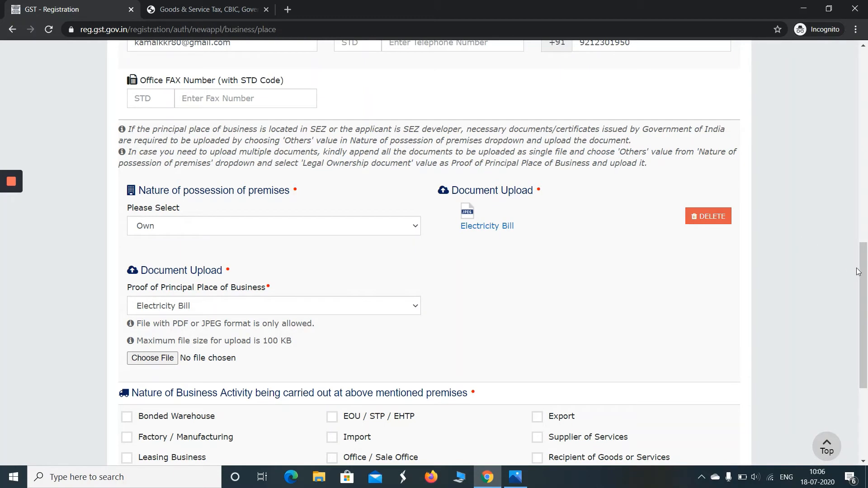
left_click_drag(859, 271, 866, 304)
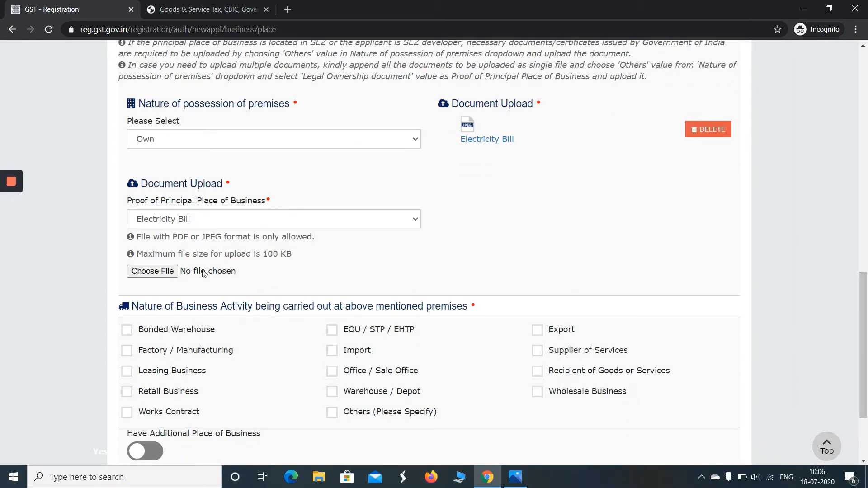
left_click(164, 272)
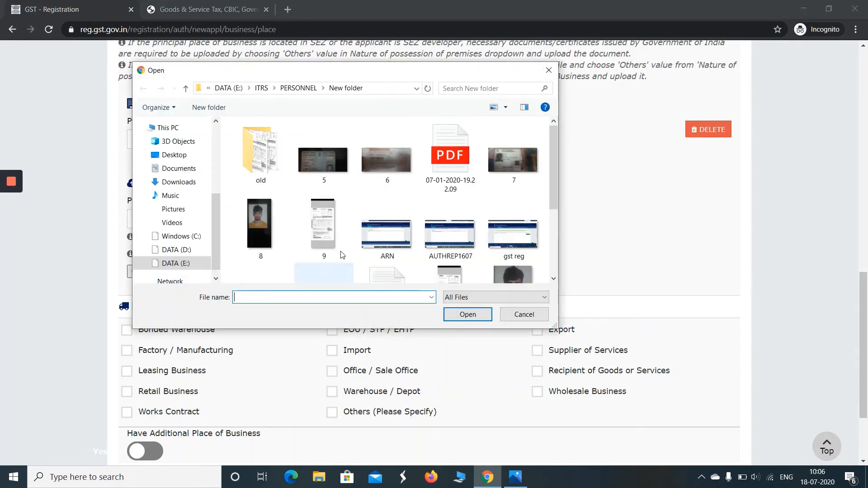
double_click(332, 240)
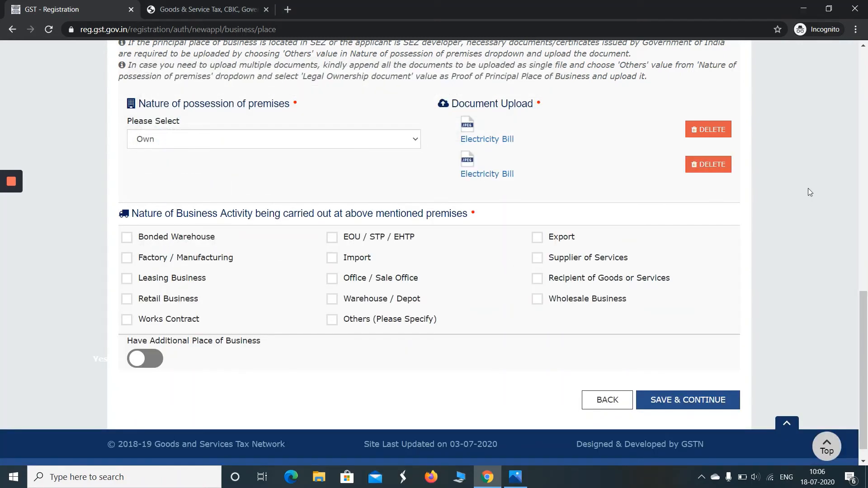
Confirm Own as the nature of possession
scroll(866, 285, "up", 2)
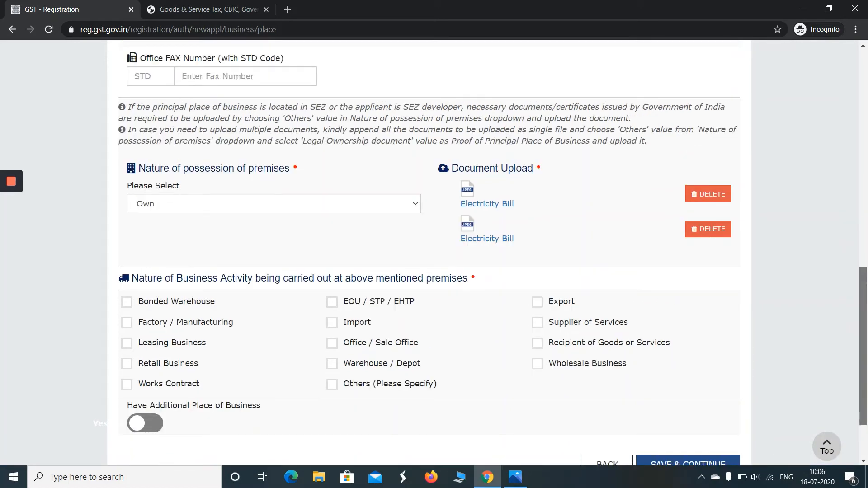
left_click(404, 205)
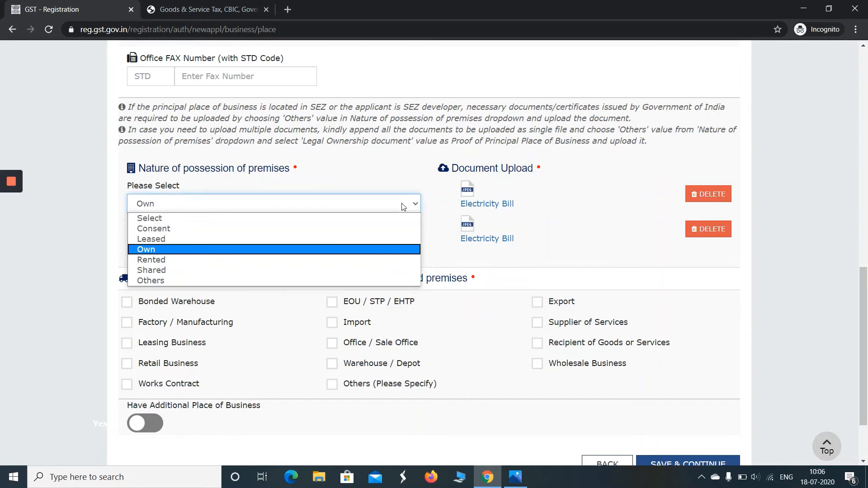
left_click(157, 253)
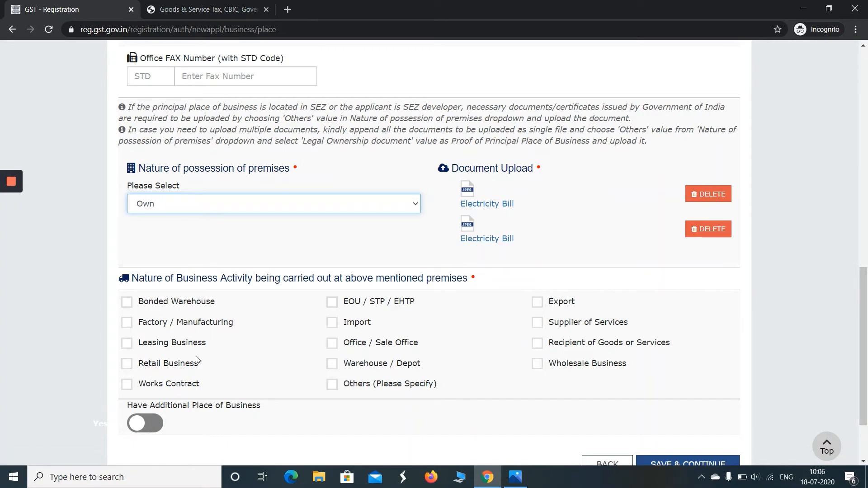
Tick Office / Sale Office, Retail Business and Supplier of Services, then save the principal place details
left_click(339, 349)
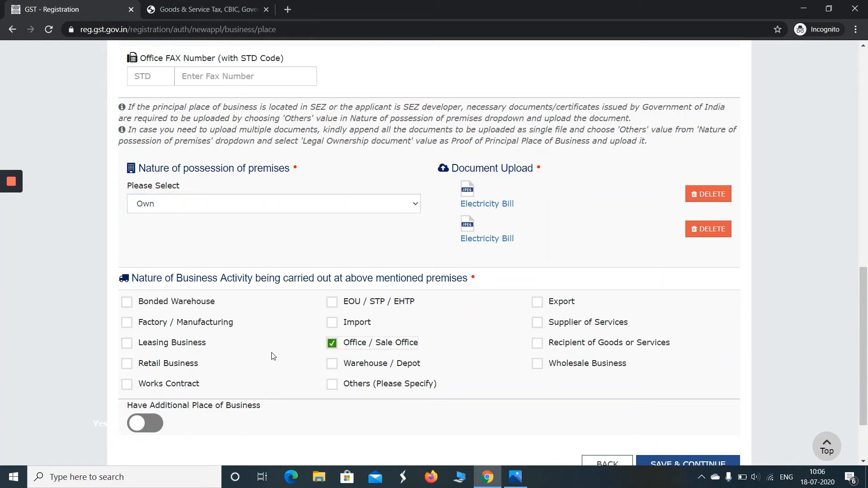
left_click(126, 362)
left_click(545, 330)
scroll(860, 335, "down", 2)
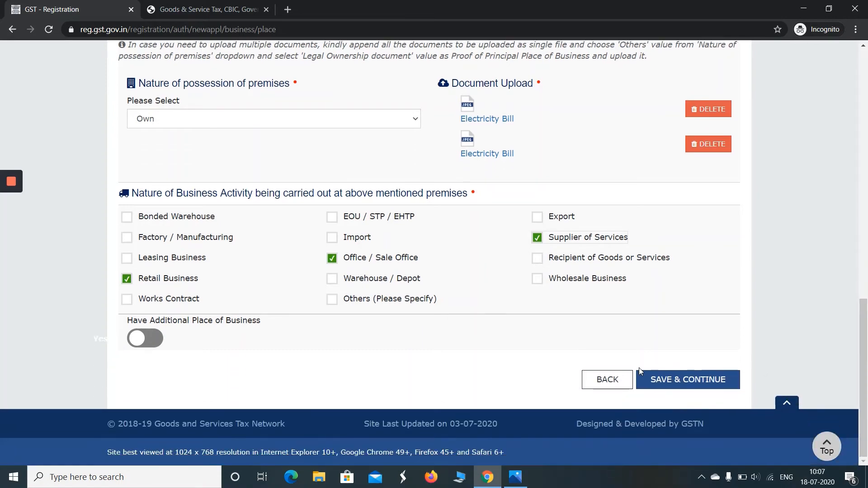
left_click(671, 380)
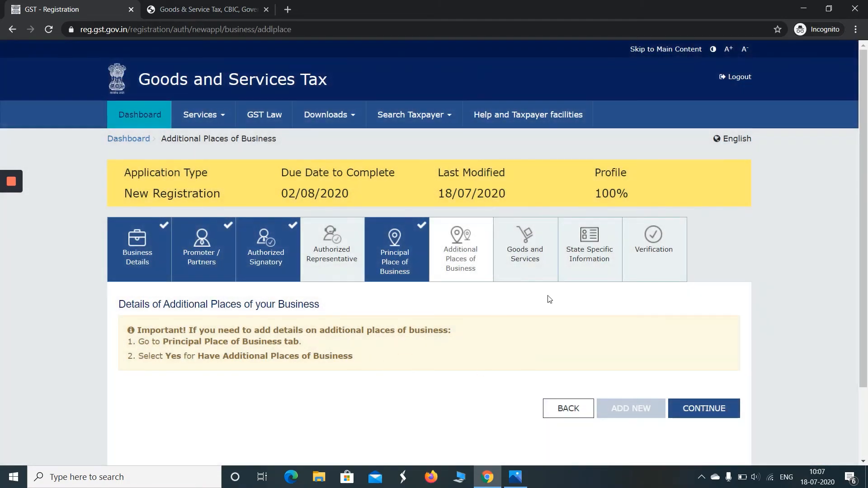
Skip additional places and add HSN chapter 62 from a CLOTH search to the goods list
left_click(707, 412)
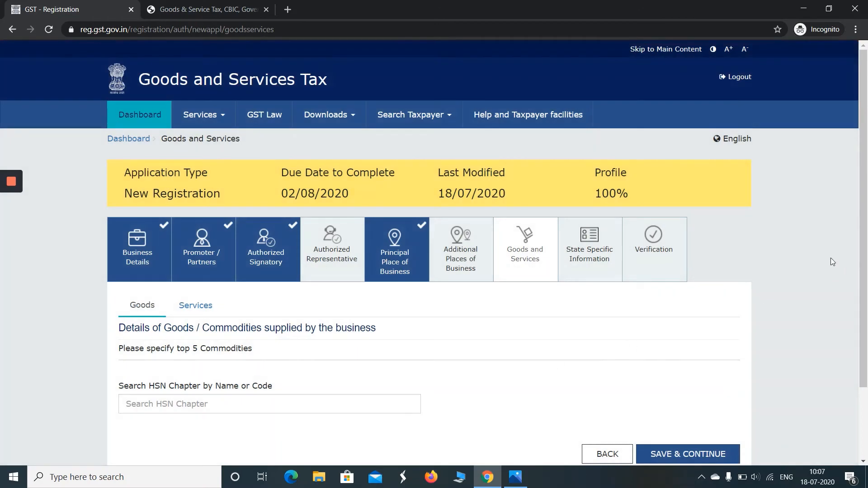
scroll(865, 284, "down", 2)
scroll(865, 283, "down", 1)
left_click(273, 312)
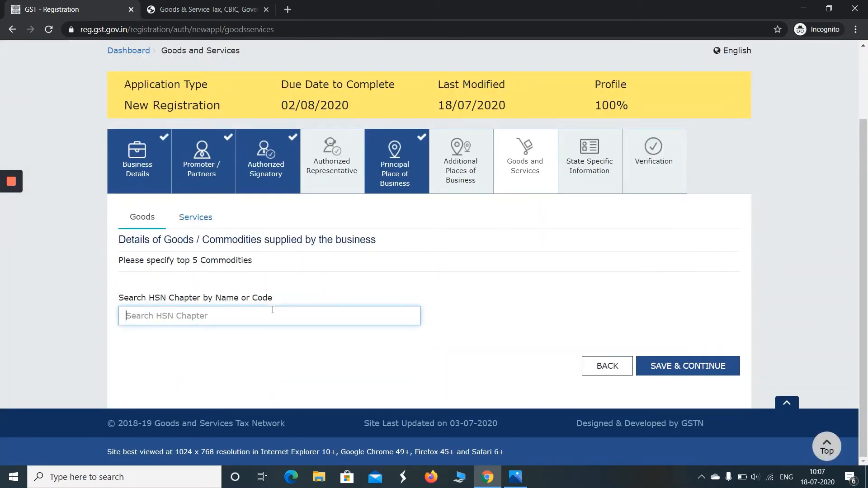
type("CL")
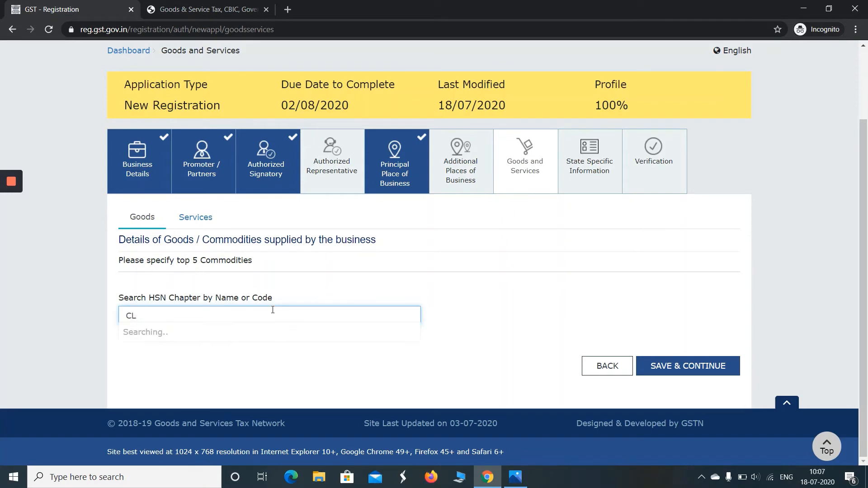
type("OTH")
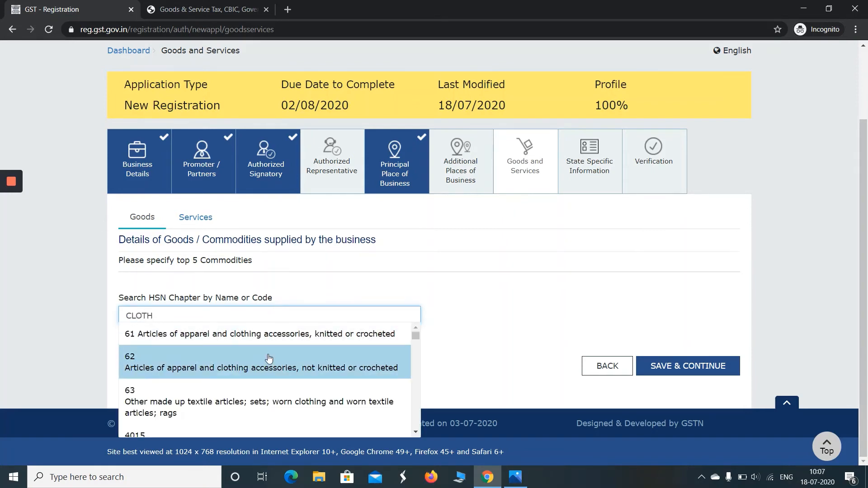
left_click(301, 358)
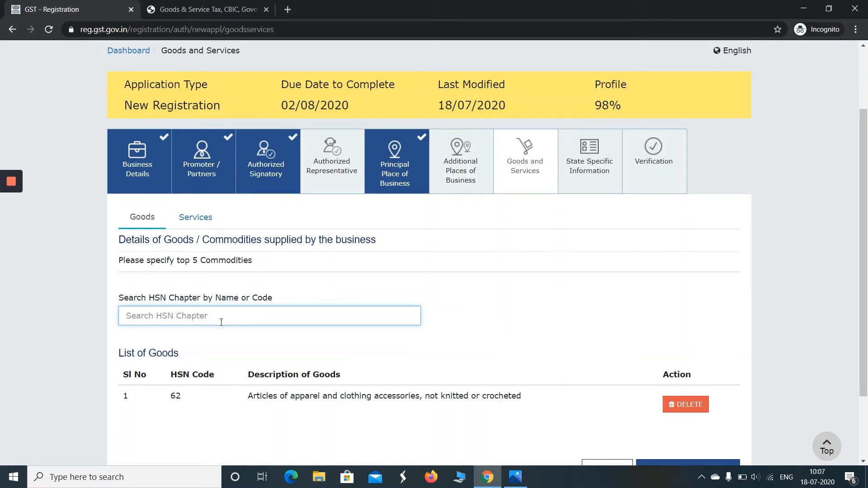
Add HSN chapter 4015 as a second goods entry, after dismissing an already-added error
type("CLOT")
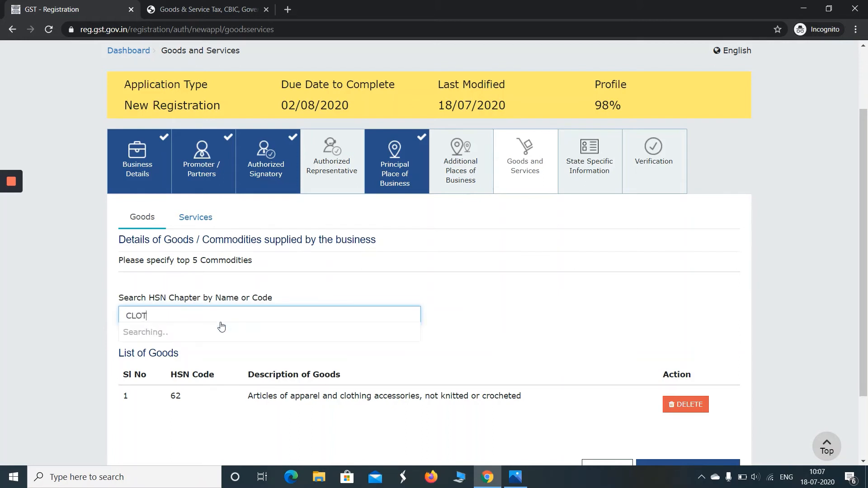
type("H")
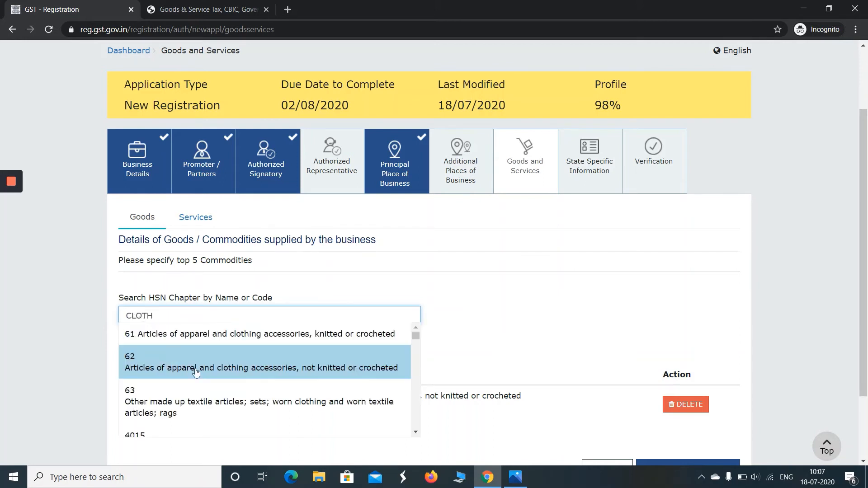
left_click(263, 387)
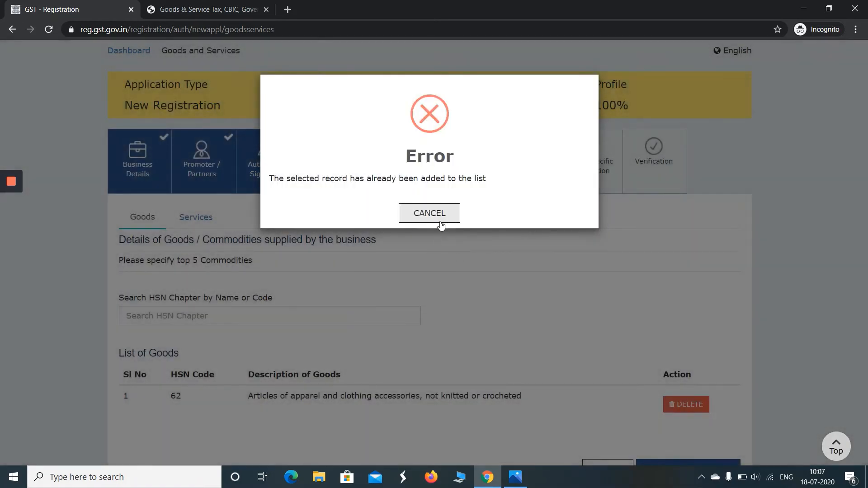
left_click(441, 214)
left_click(212, 315)
type("C")
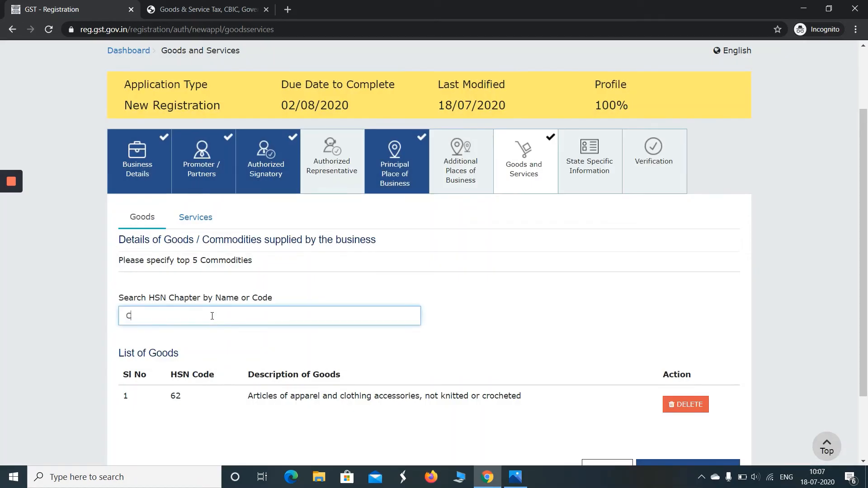
type("LOTH")
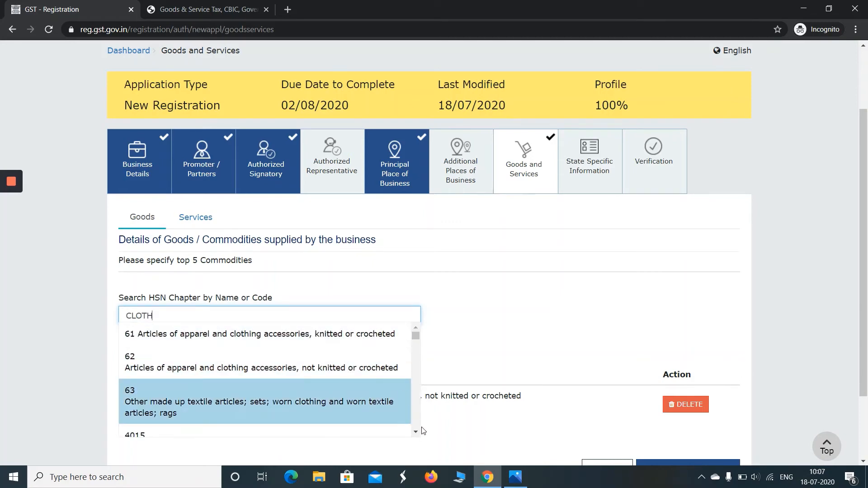
left_click(416, 432)
left_click(415, 432)
left_click(377, 422)
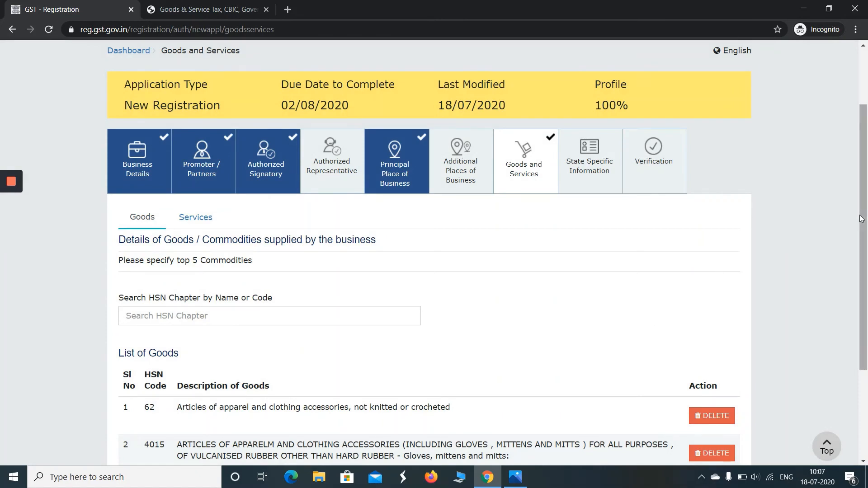
scroll(837, 231, "down", 2)
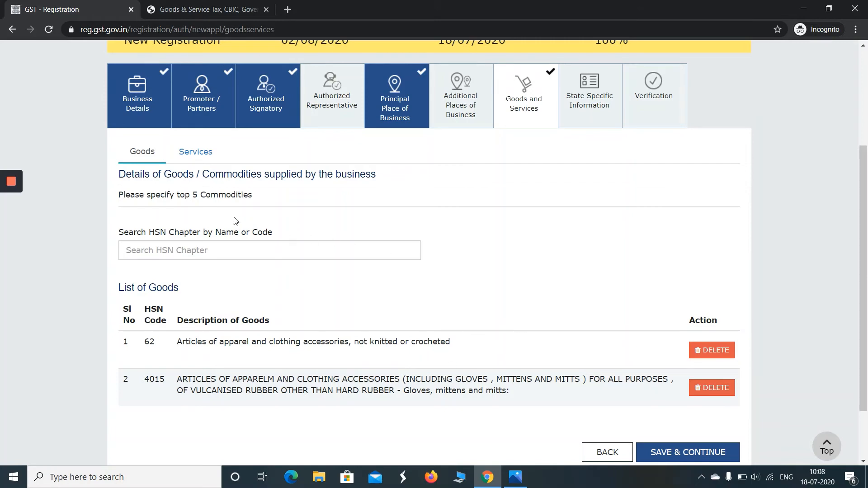
Add service 996411 (local land transport of passengers) and save the goods and services
left_click(195, 163)
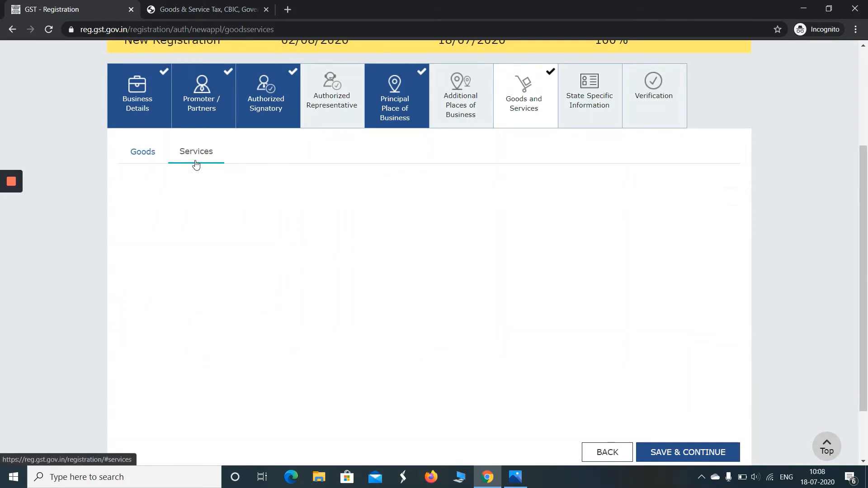
left_click(194, 319)
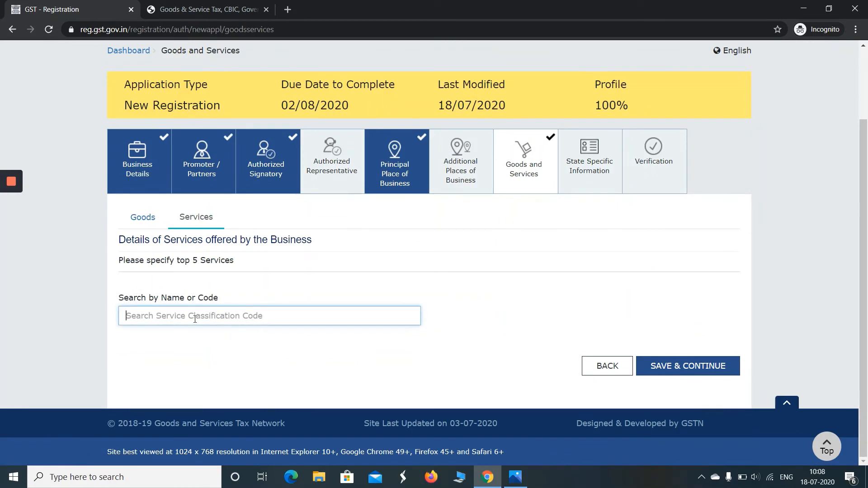
type("TRA")
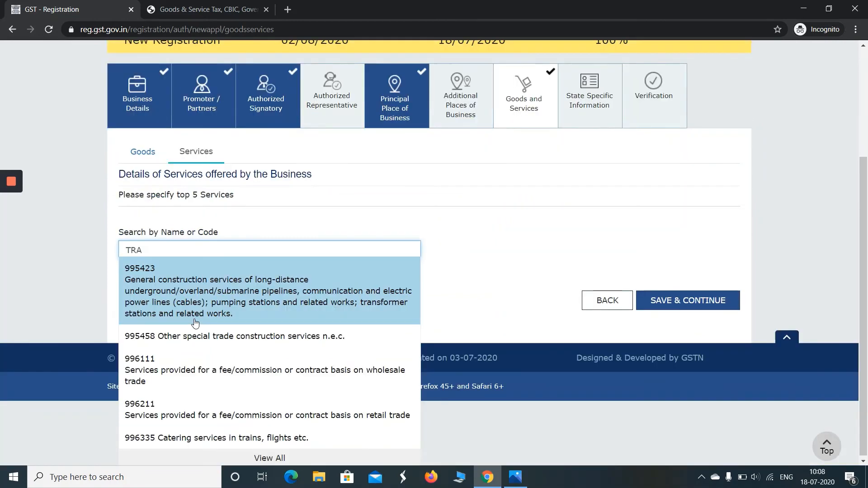
type("NSPORT")
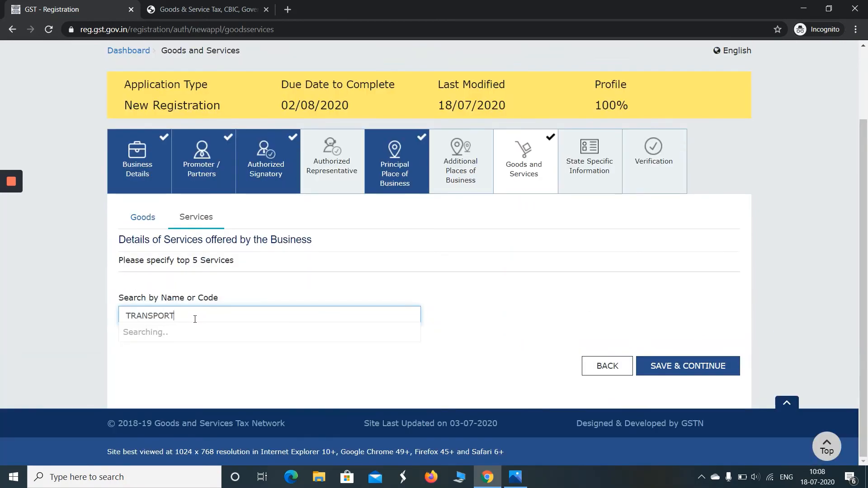
scroll(195, 322, "down", 1)
left_click(164, 340)
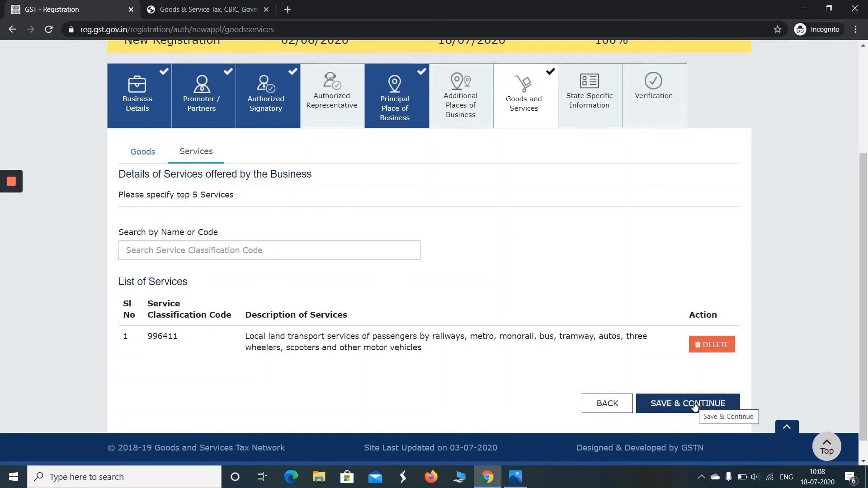
left_click(695, 403)
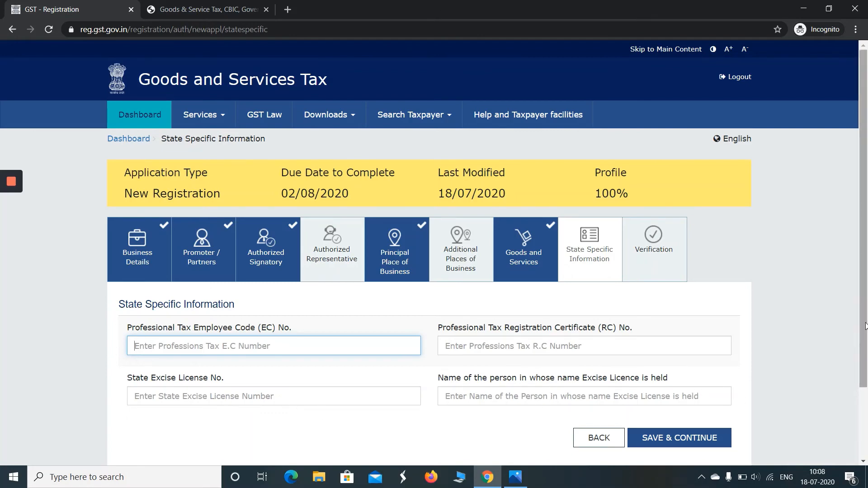
Skip state-specific details, affirm the declaration and choose the proprietor as authorized signatory
scroll(740, 398, "down", 2)
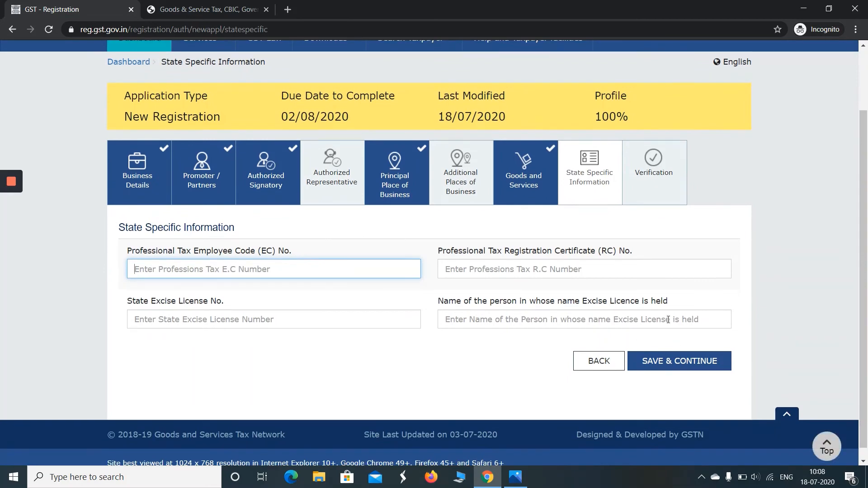
left_click(665, 365)
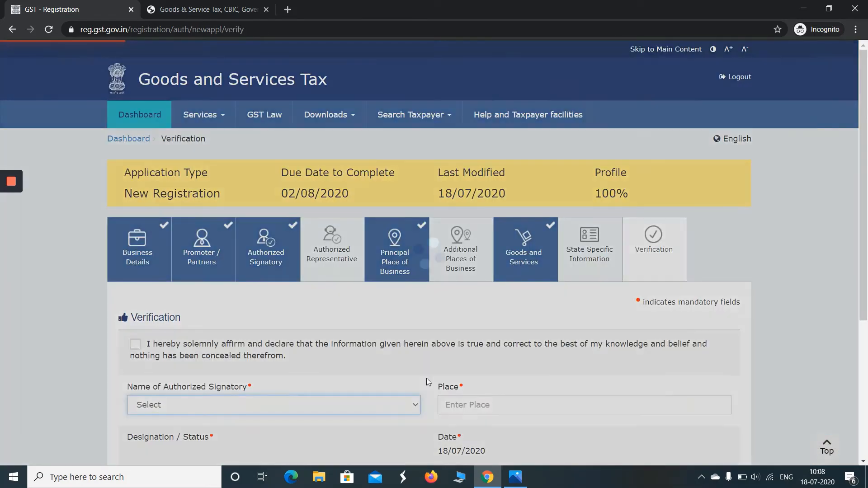
scroll(865, 221, "down", 1)
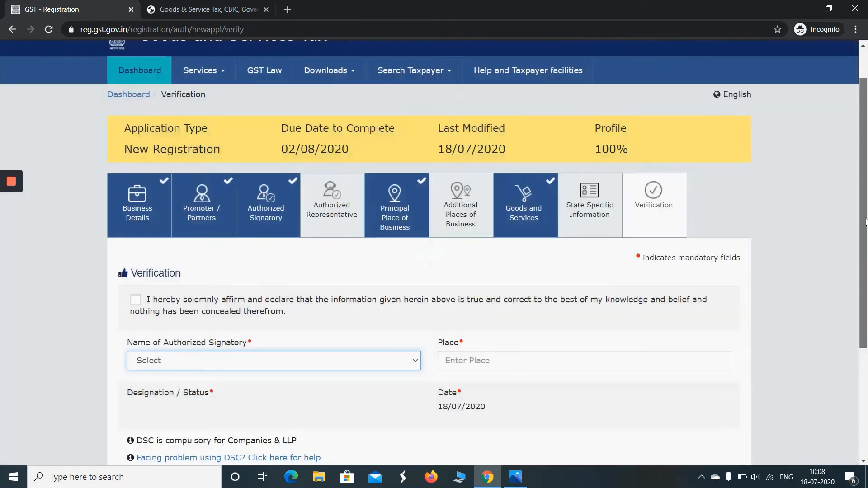
scroll(866, 222, "down", 1)
left_click(135, 247)
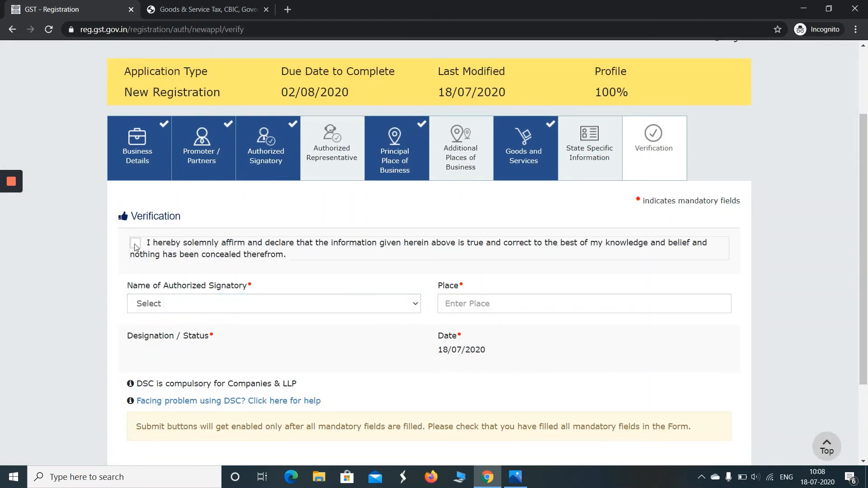
left_click(170, 308)
left_click(160, 334)
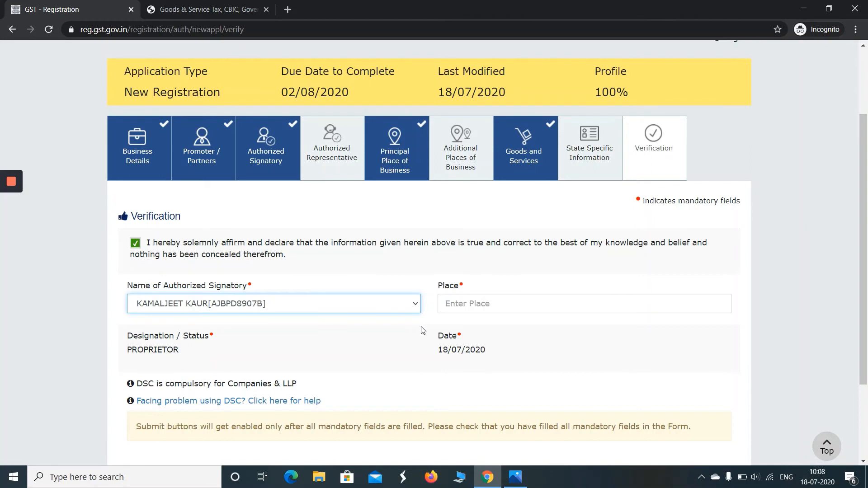
Enter DELHI as the place of verification
left_click(563, 310)
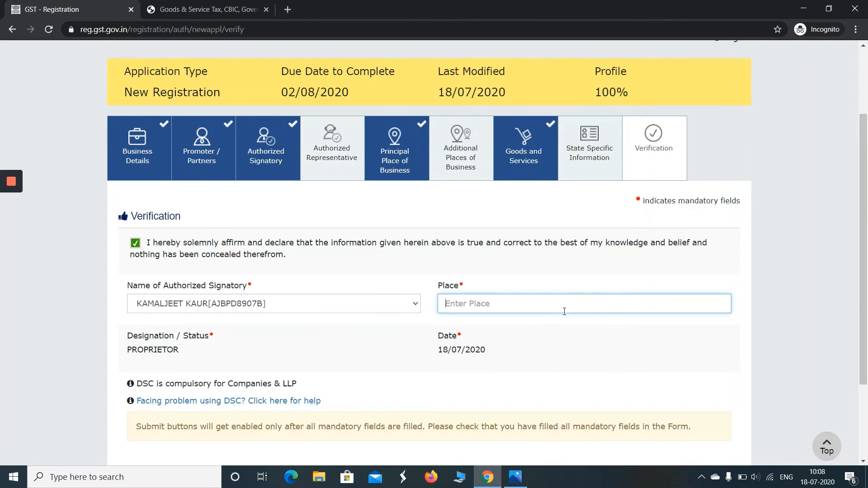
type("DELHI")
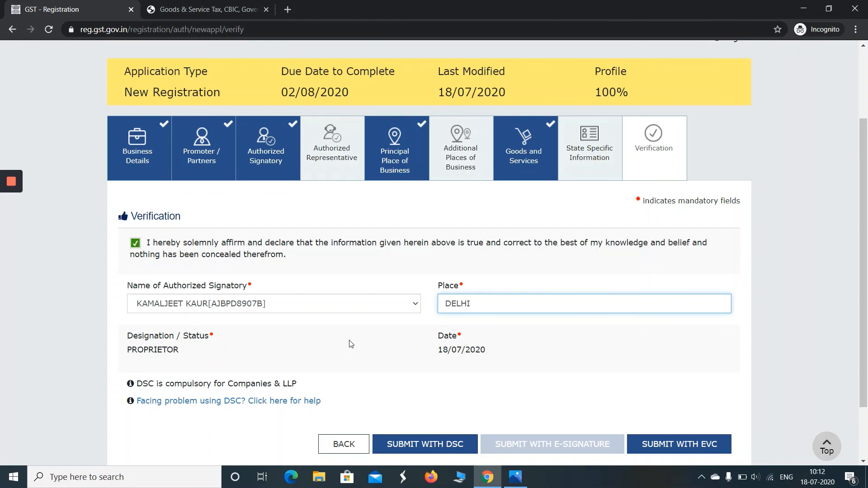
mouse_move(11, 231)
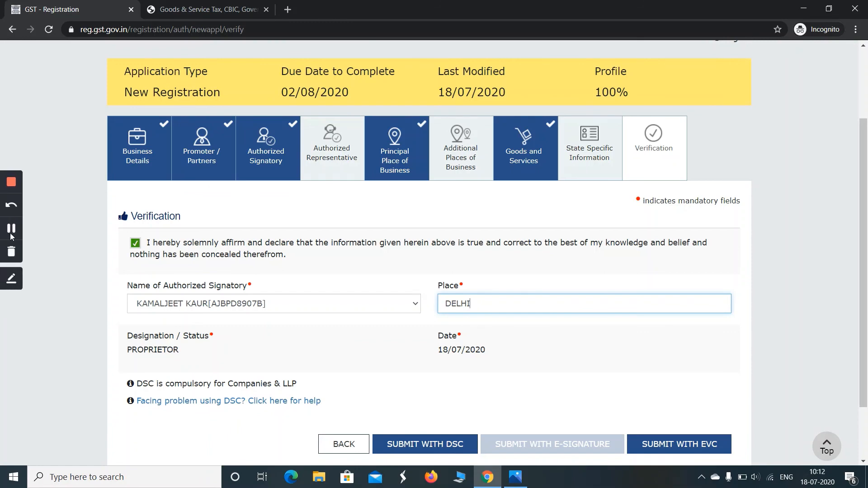